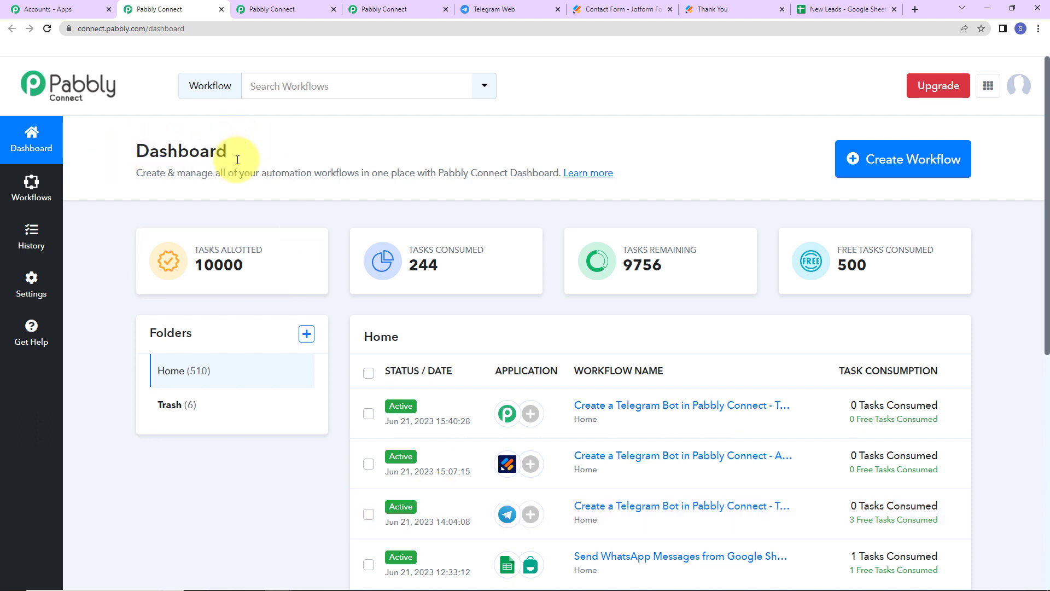
Create a new workflow named "Create a Telegram Bot in Pabbly Connect"
click(920, 175)
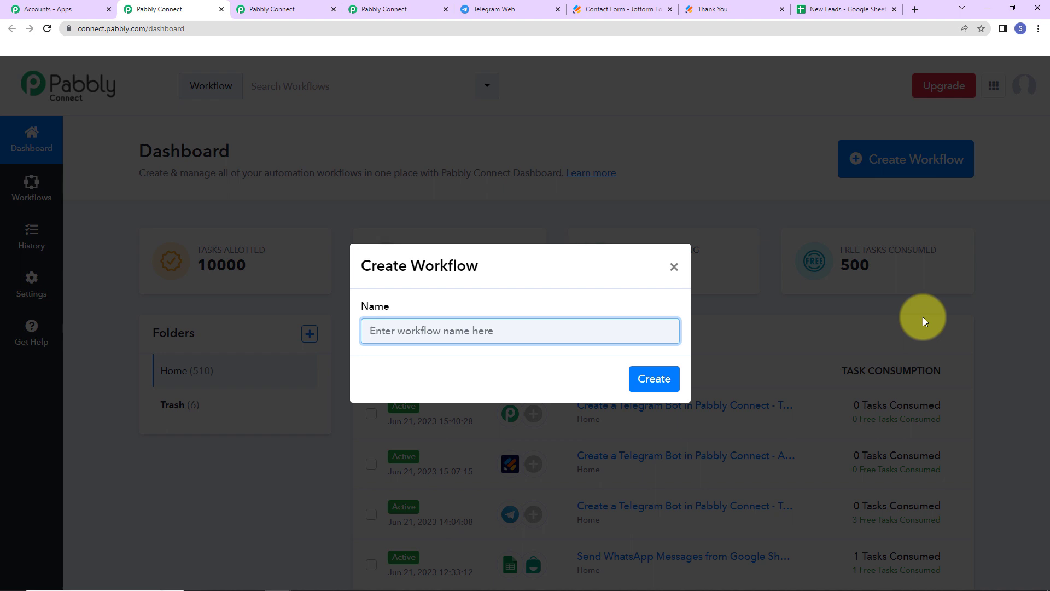
text(Create a Telegram Bot in Pabbly Connect)
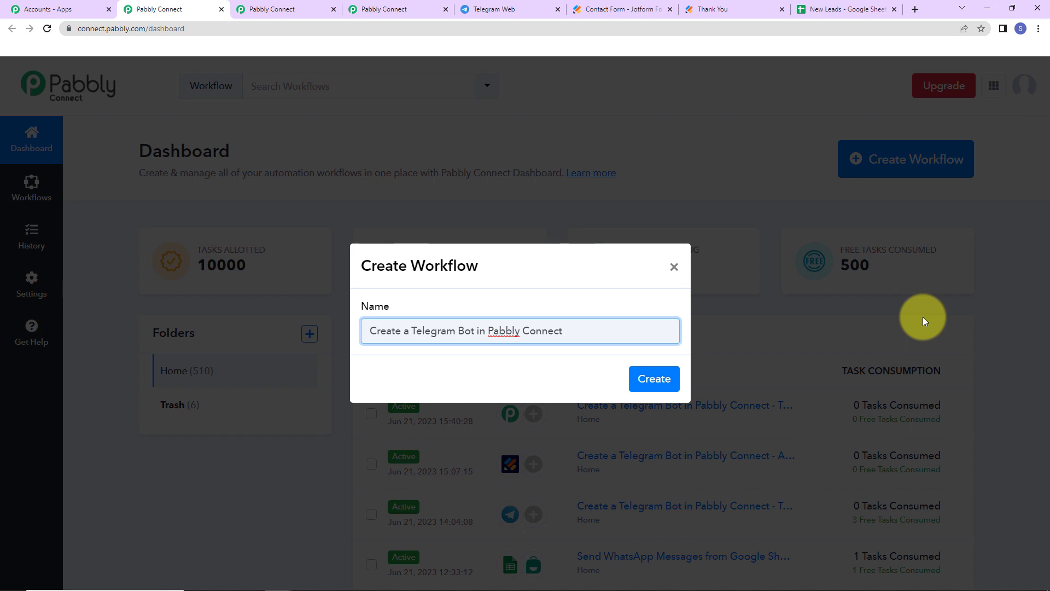
click(652, 383)
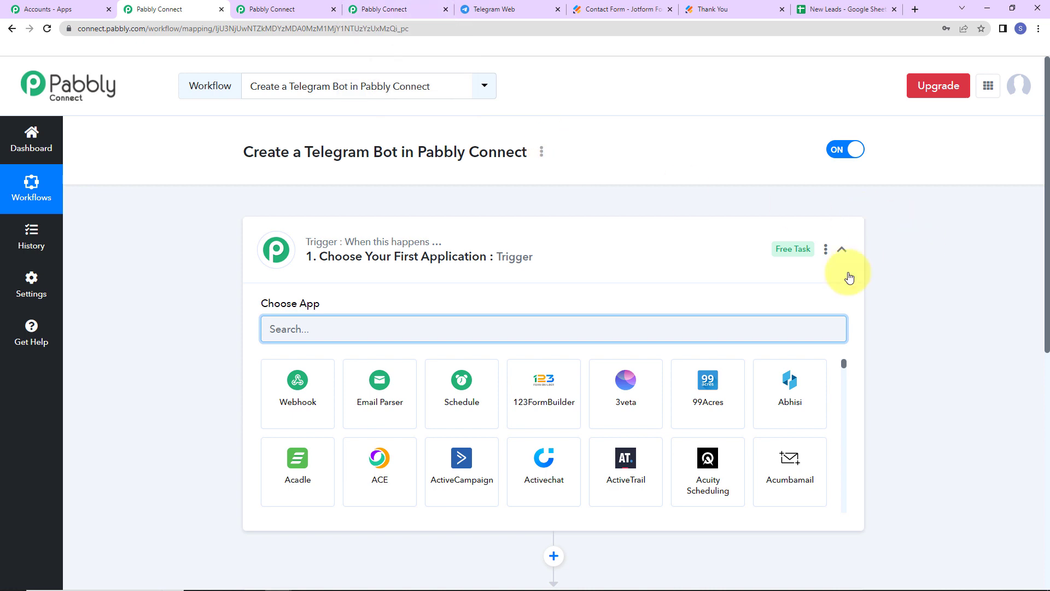
scroll(998, 270, down, 1)
scroll(999, 270, down, 2)
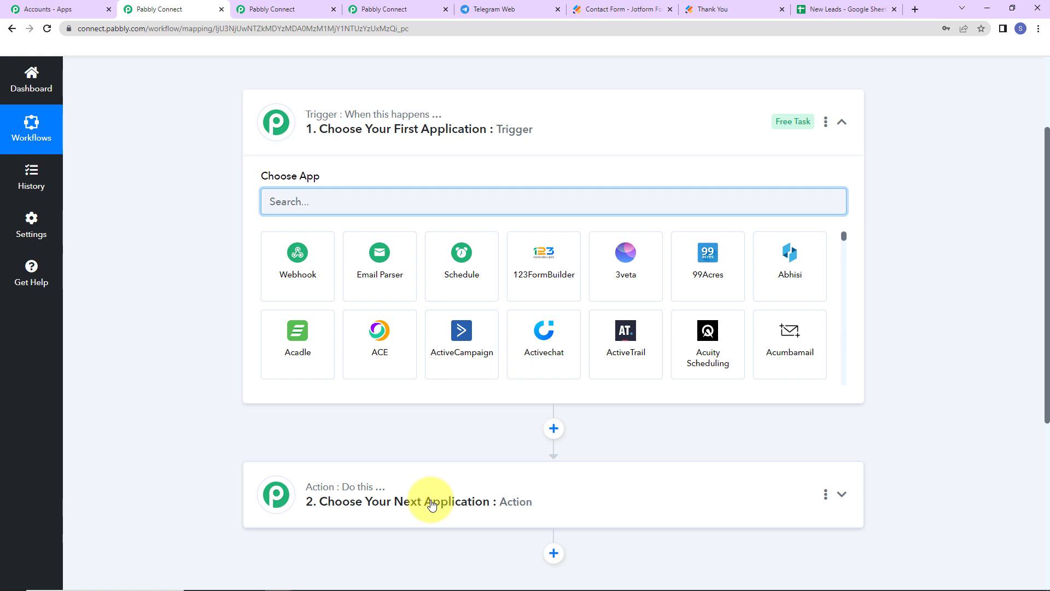
scroll(430, 504, up, 3)
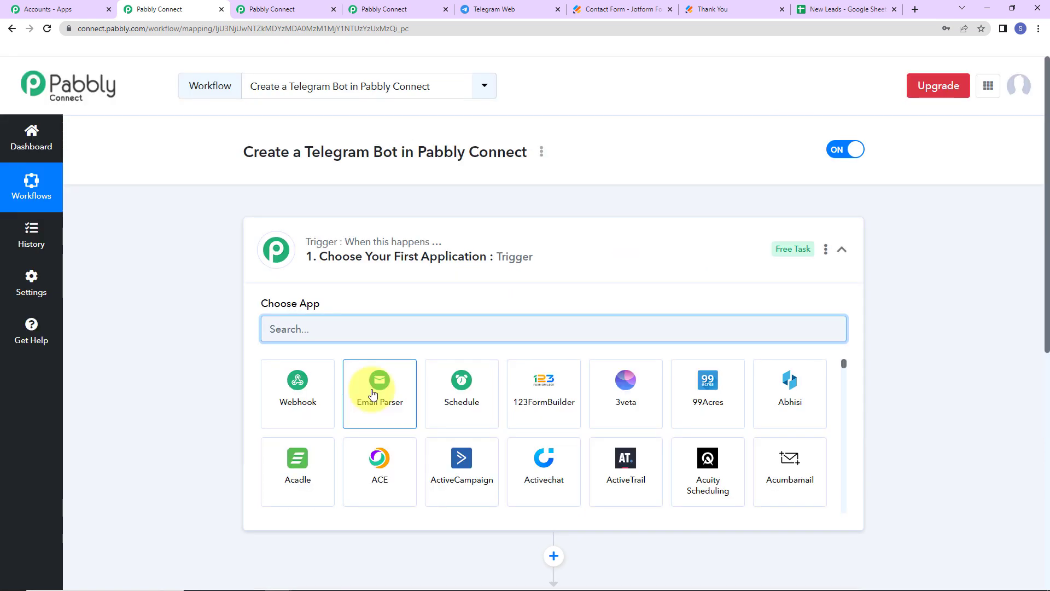
In the "Create a Telegram Bot in Pabbly Connect - Trigger" workflow, set the trigger to Telegram Bot with the event Set Webhook / Watch Updates
click(394, 8)
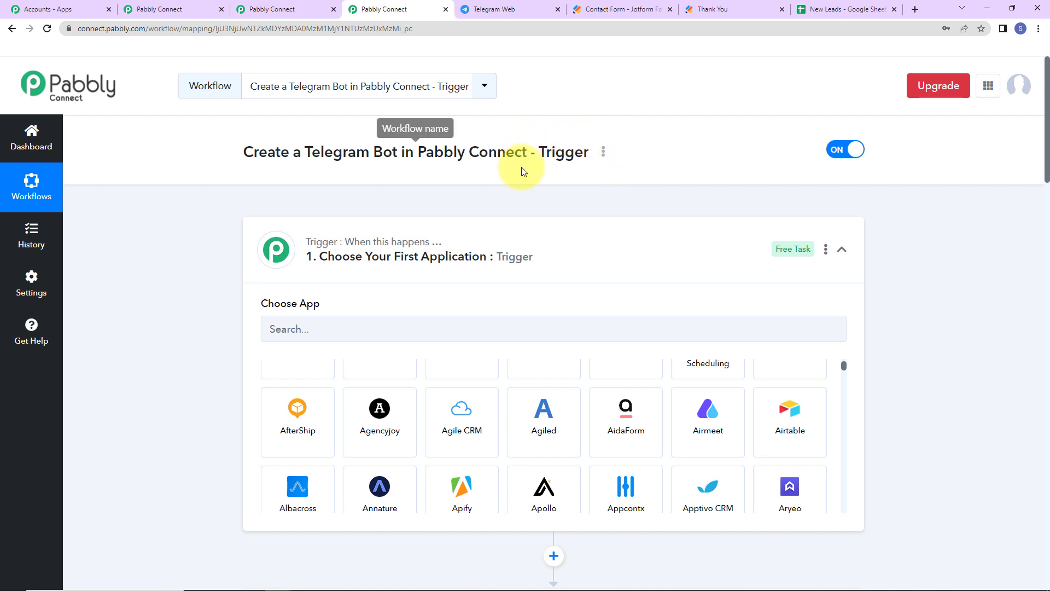
click(383, 323)
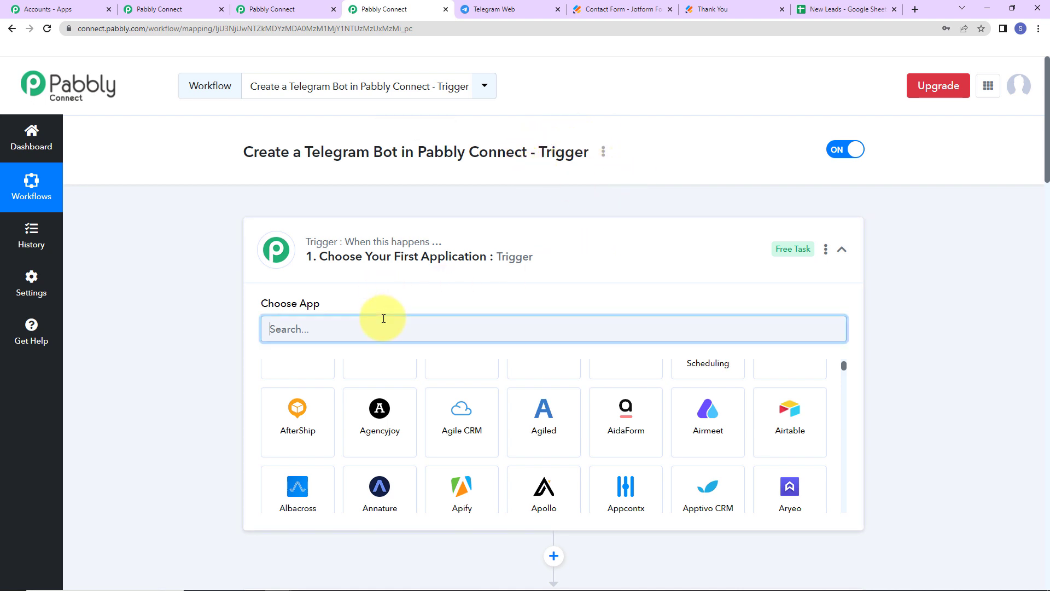
text(tele)
click(311, 381)
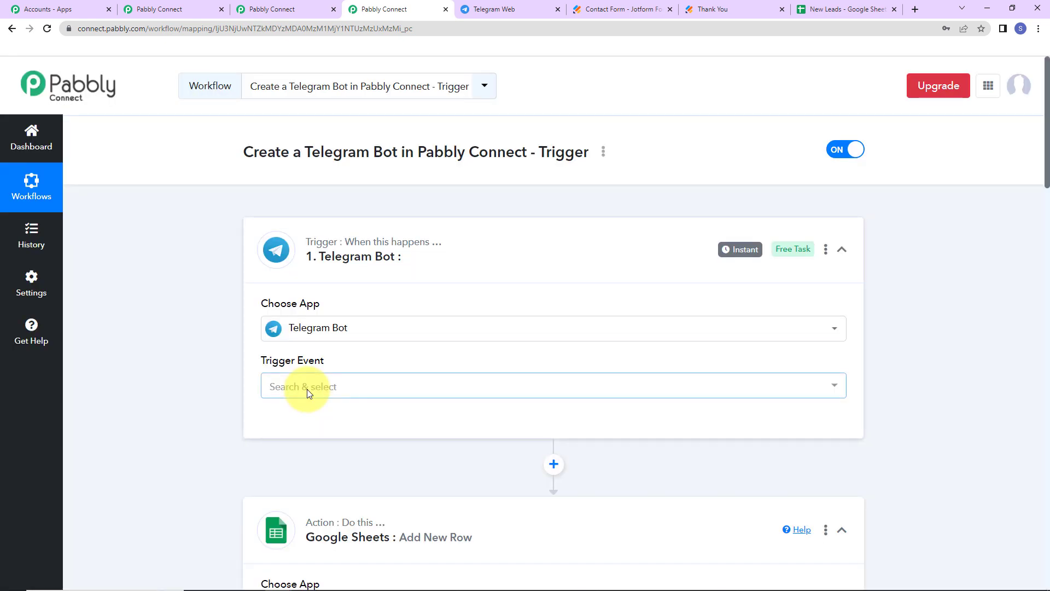
click(306, 388)
click(314, 458)
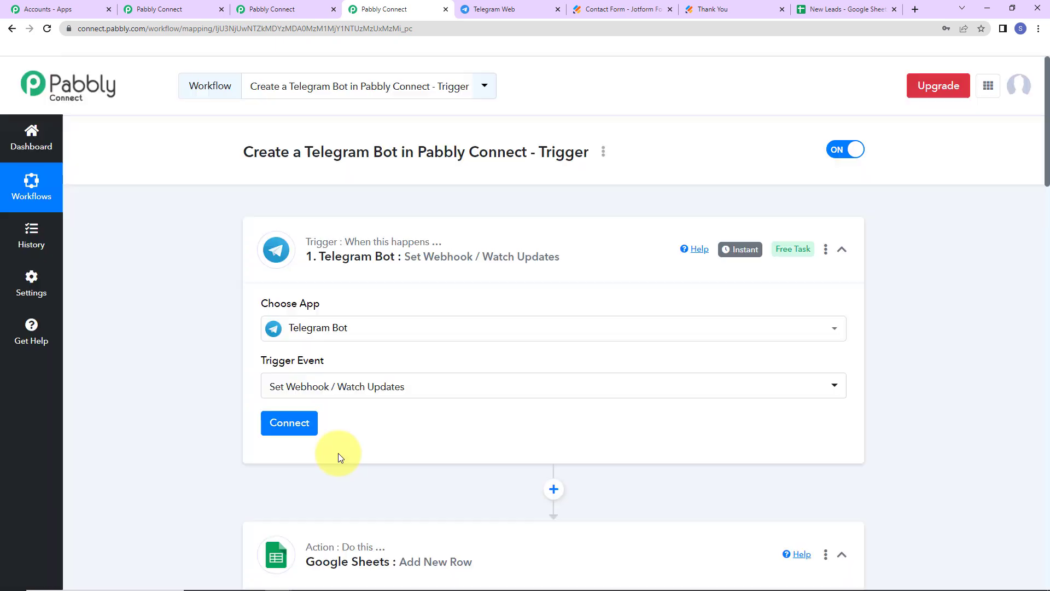
Begin connecting the Telegram Bot trigger through a new connection and view the token instructions
click(293, 424)
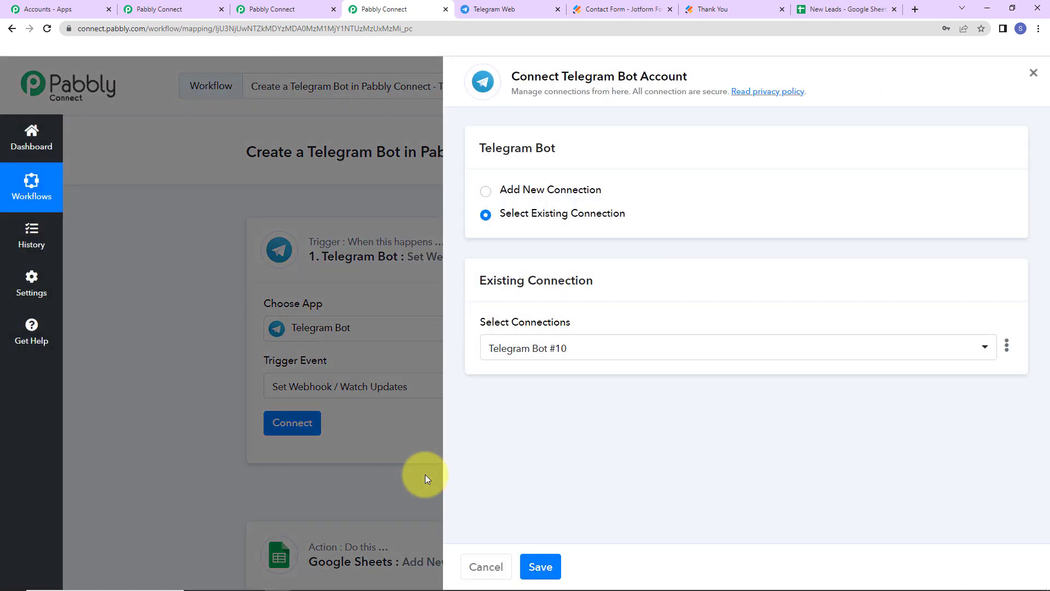
drag(563, 82, 694, 75)
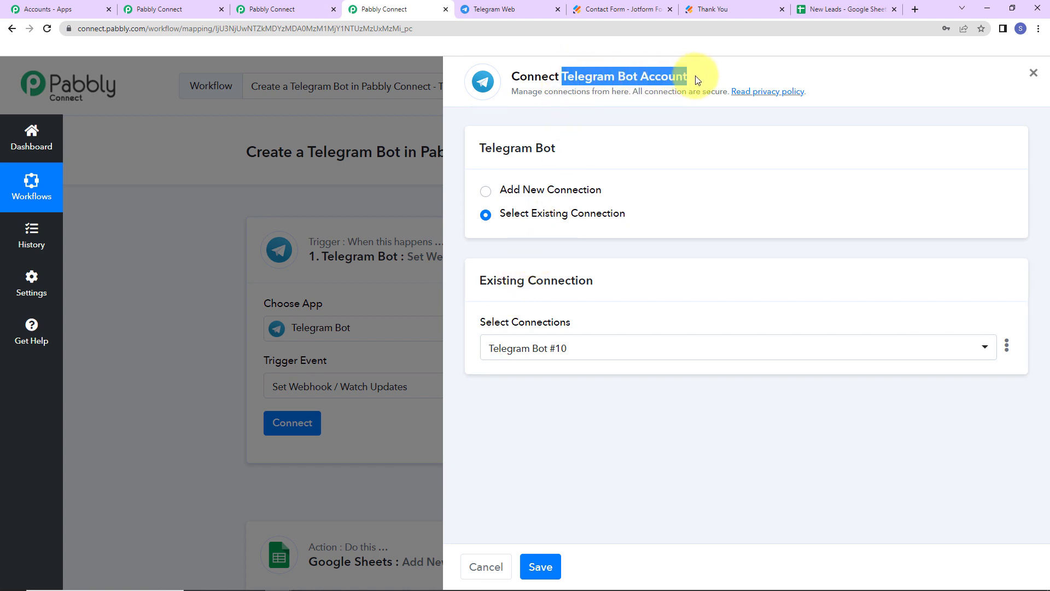
click(488, 197)
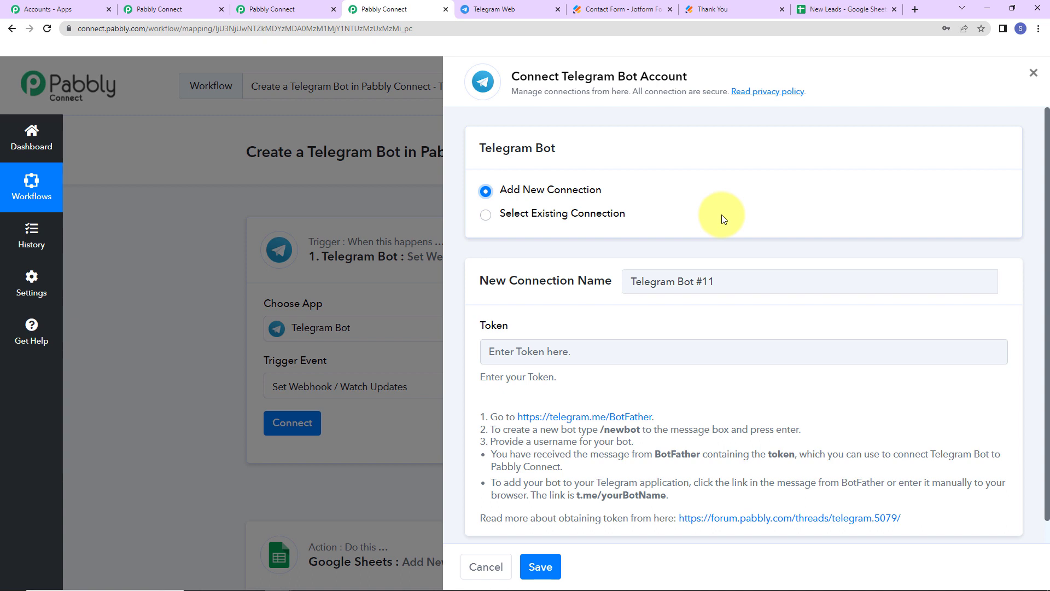
scroll(720, 214, down, 1)
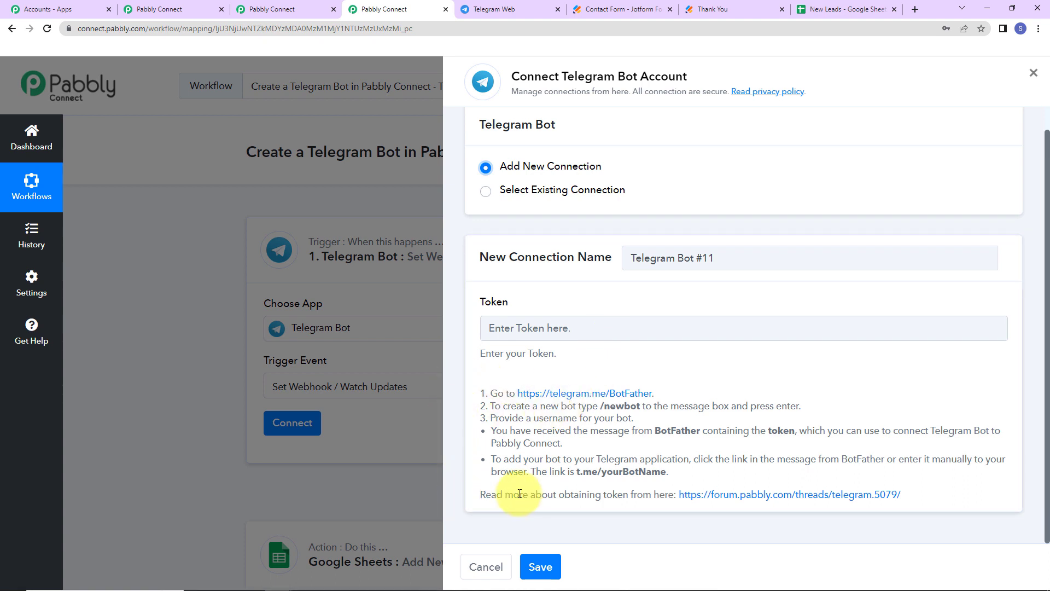
Switch to Telegram Web, open the BotFather chat and send the /newbot command
click(486, 10)
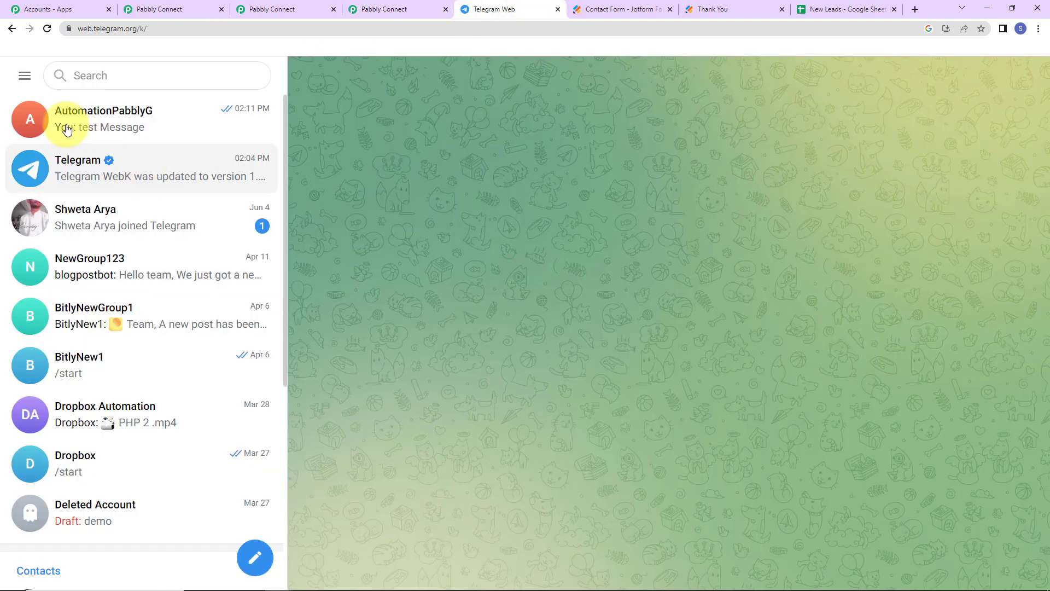
click(80, 75)
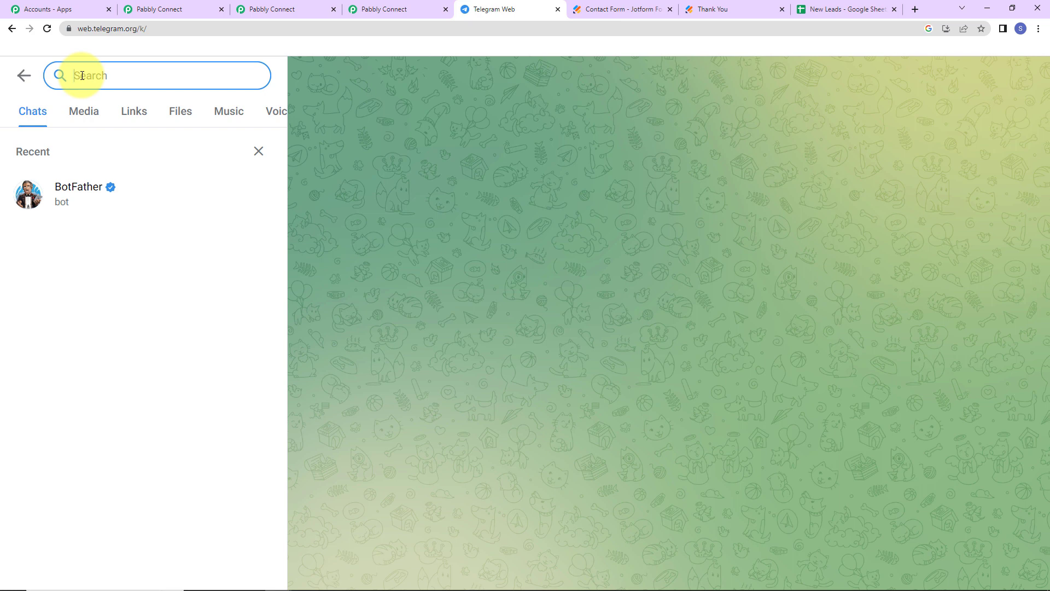
click(77, 186)
click(668, 557)
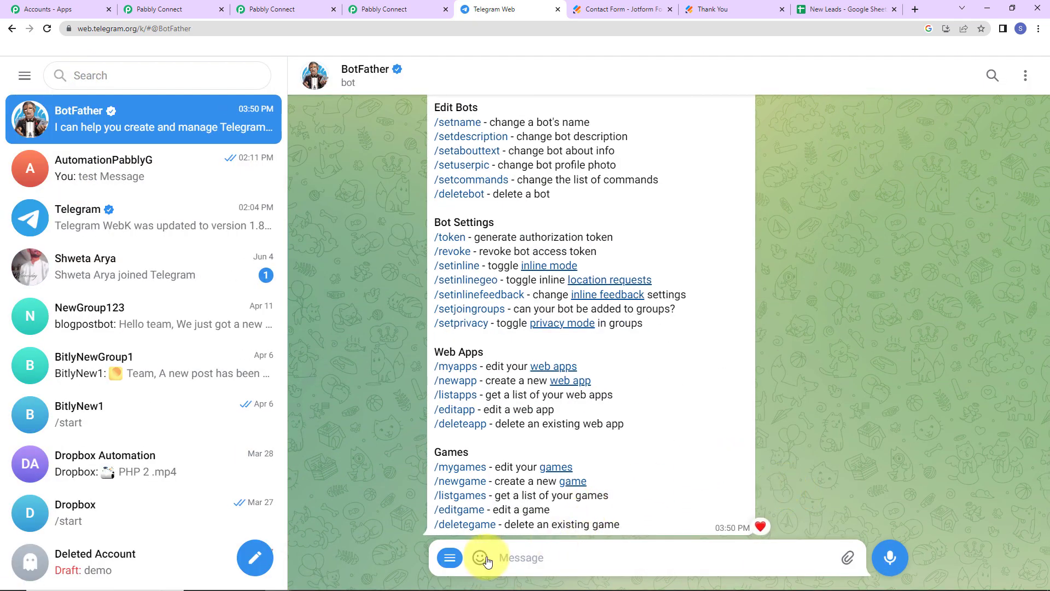
click(449, 557)
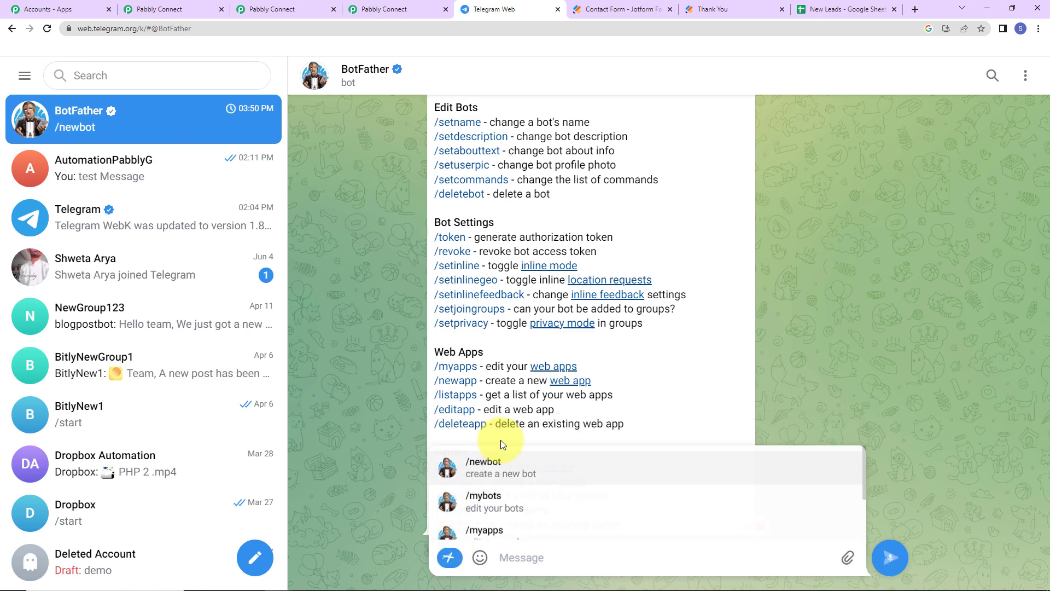
click(497, 438)
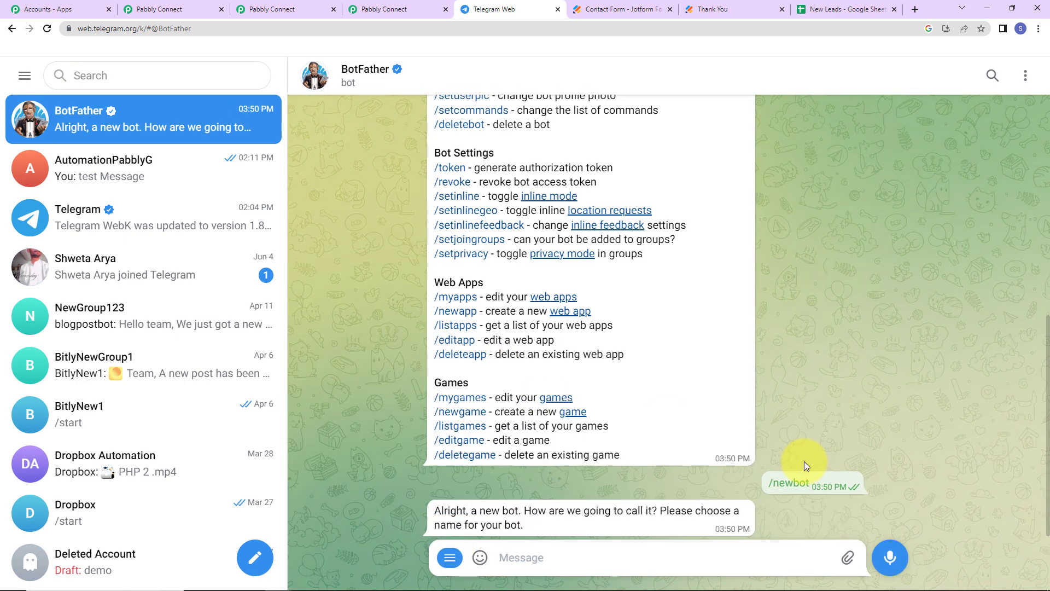
Name the new bot AutoPabbly1 and give it the username AutoPabbly1_bot
double_click(459, 509)
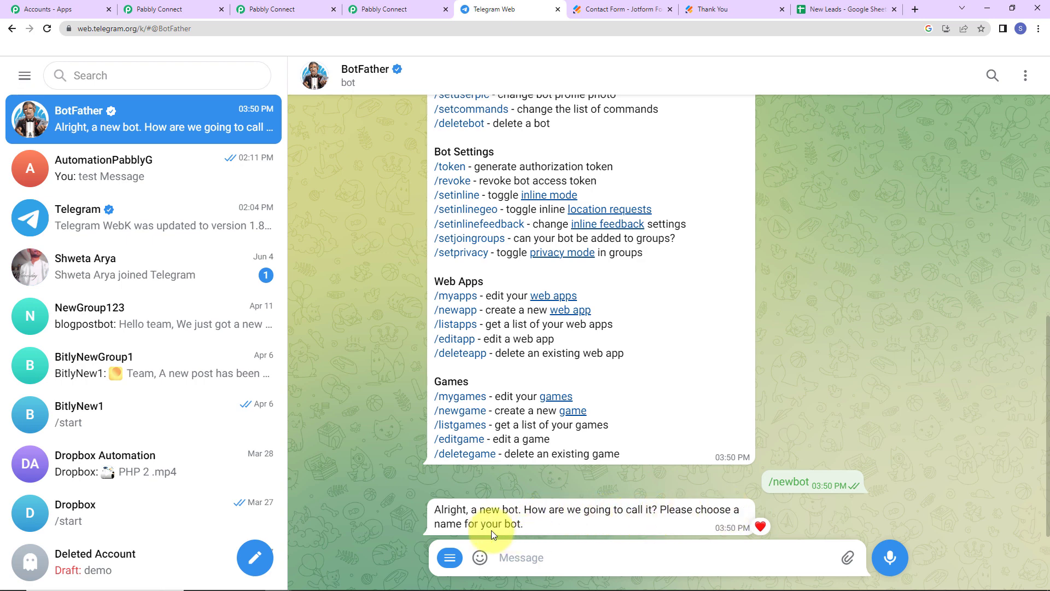
click(526, 557)
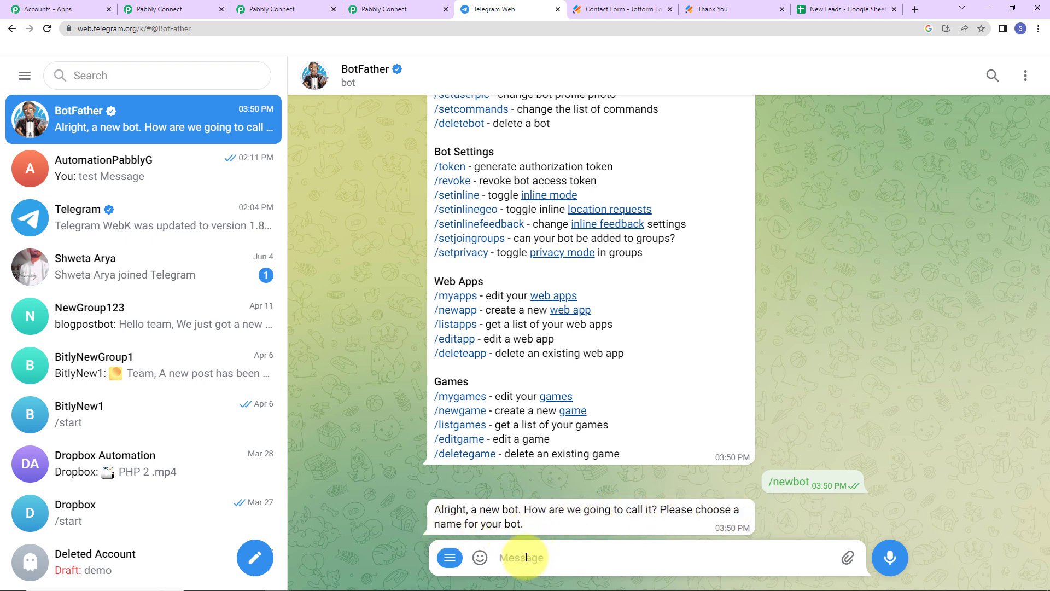
text(AutoPab)
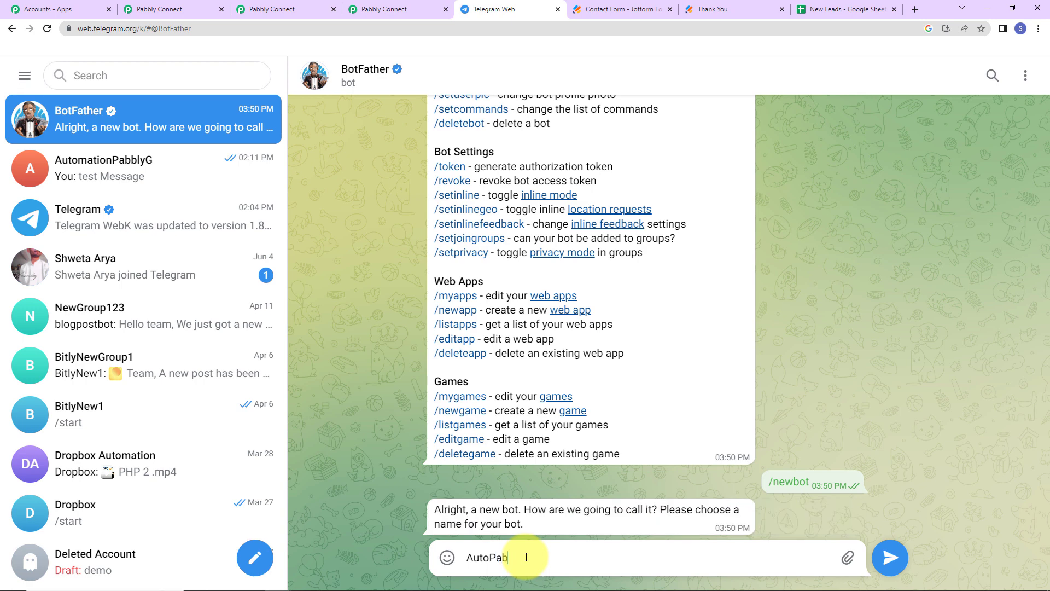
text(bly1)
key(Return)
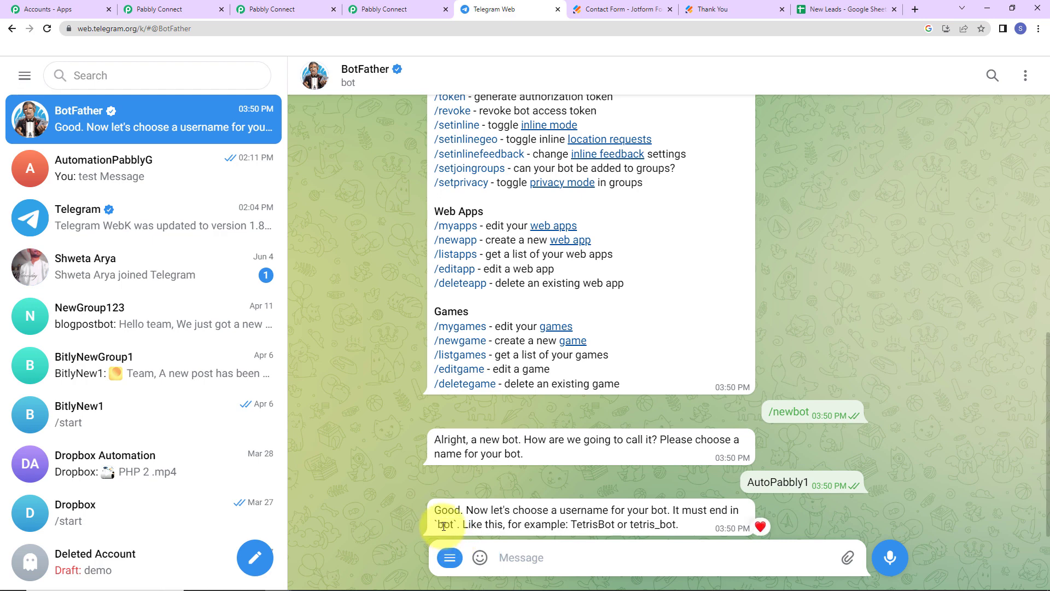
text(AutoPa)
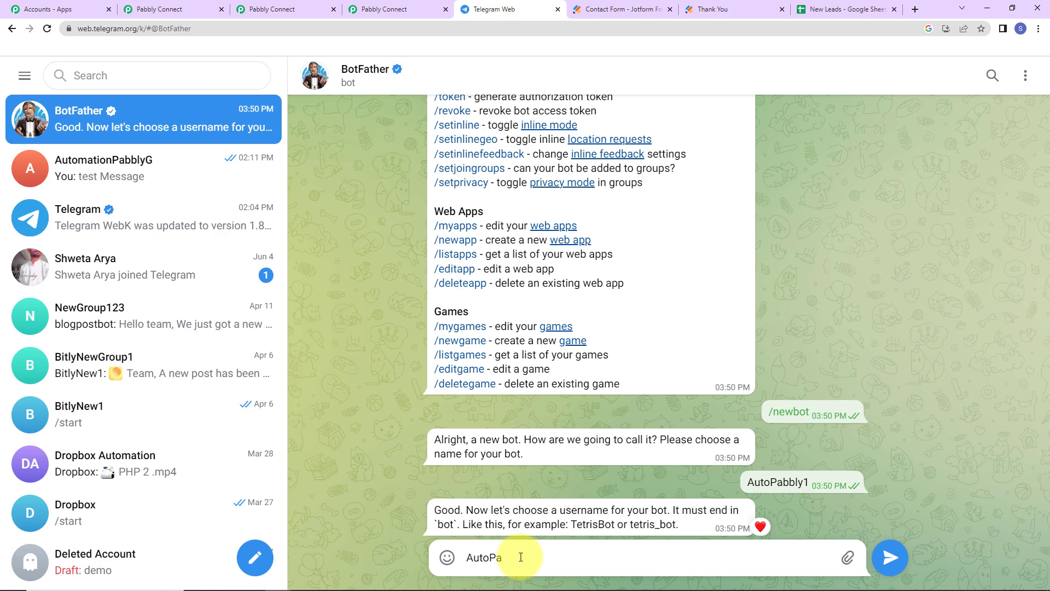
text(bbly1_bot)
click(907, 559)
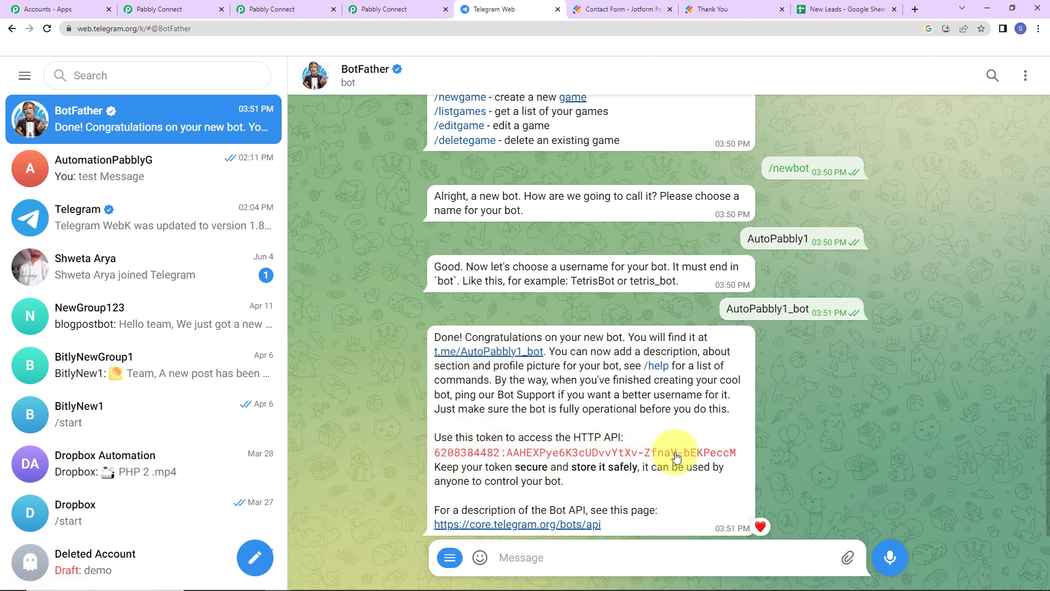
Copy the bot's API token from BotFather's message, paste it as the Token of the new Pabbly Connect connection and save
drag(748, 457, 447, 458)
right_click(448, 459)
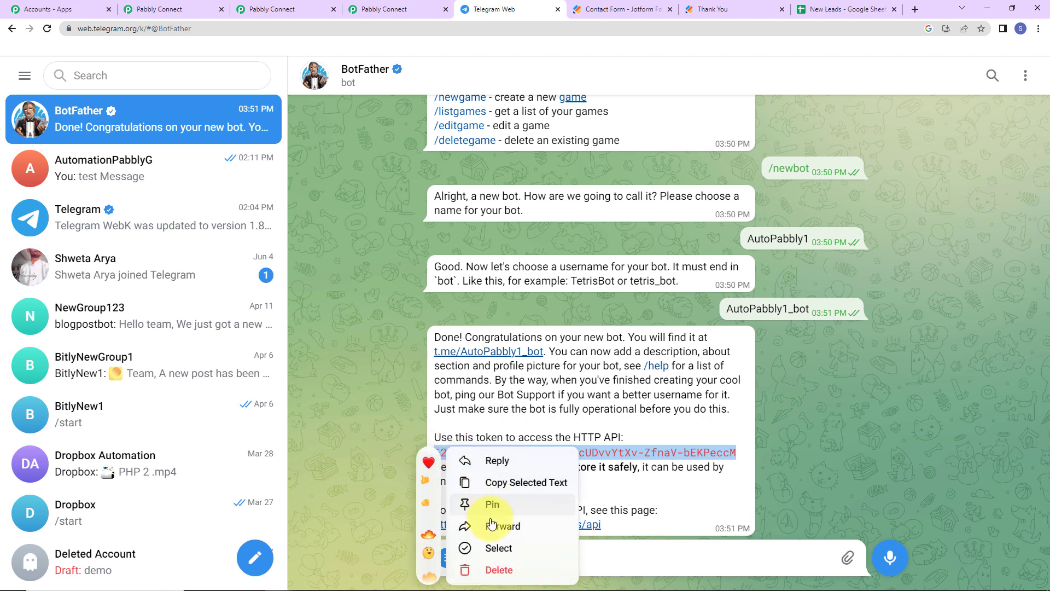
click(496, 483)
click(386, 9)
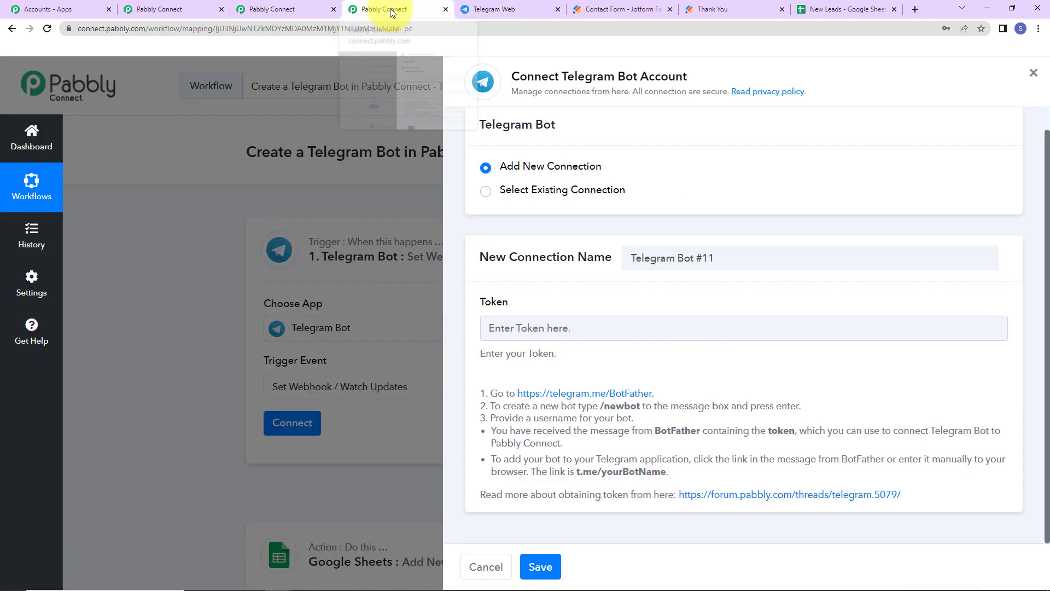
click(530, 330)
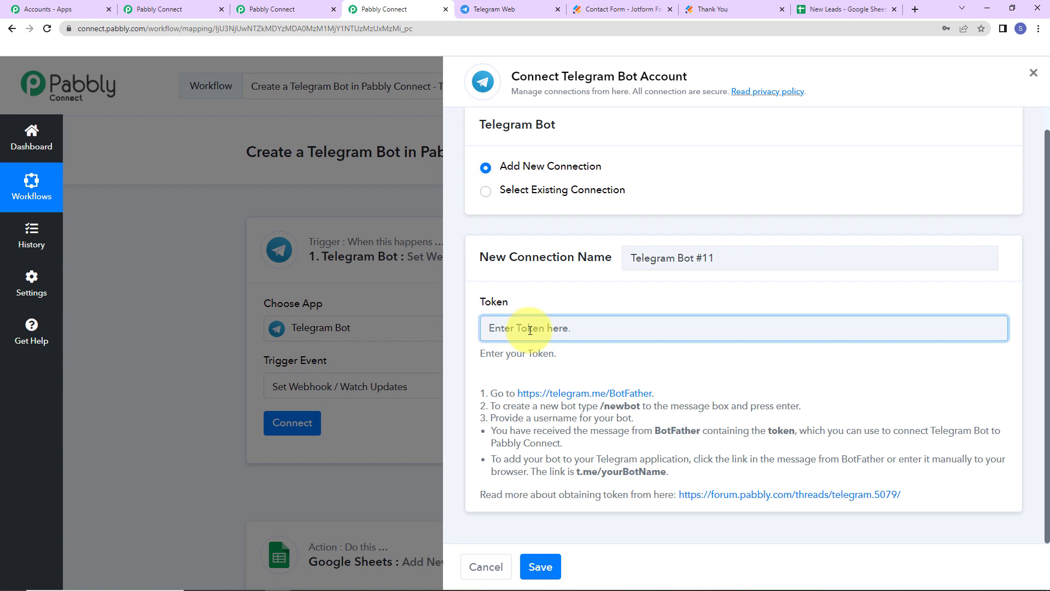
key(ctrl+v)
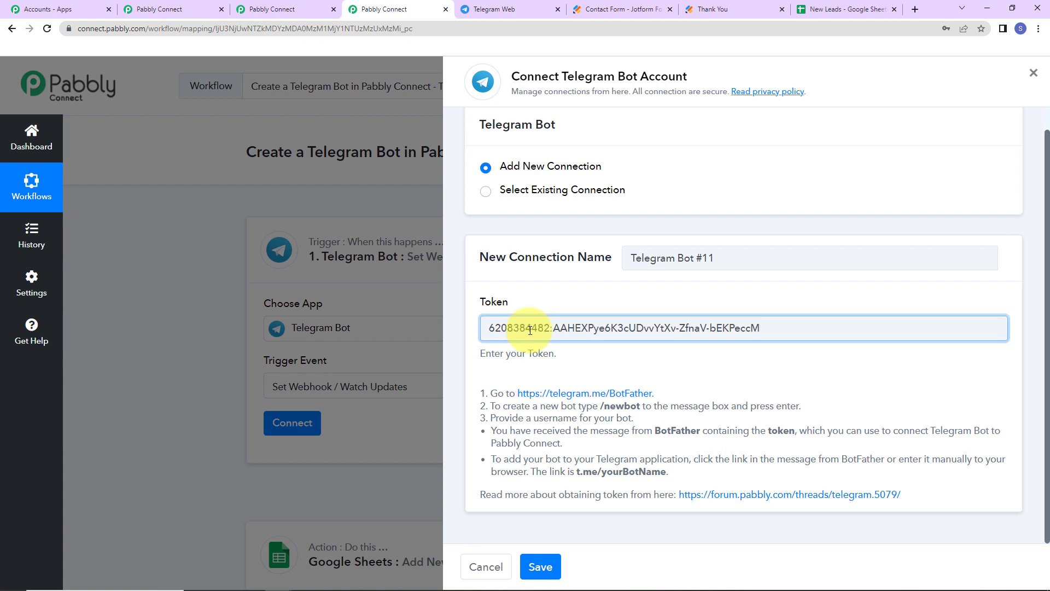
click(539, 566)
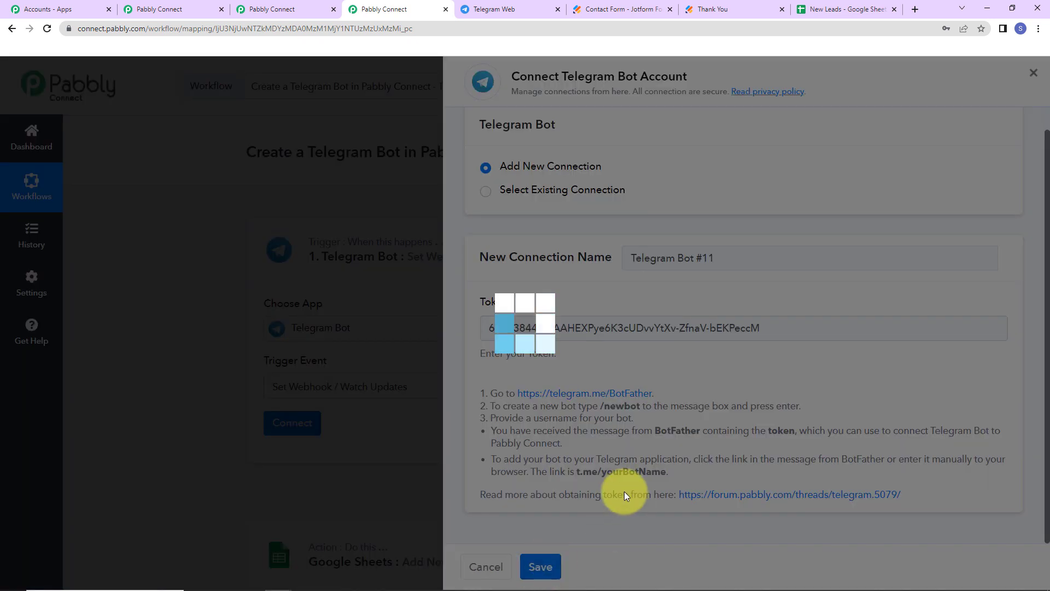
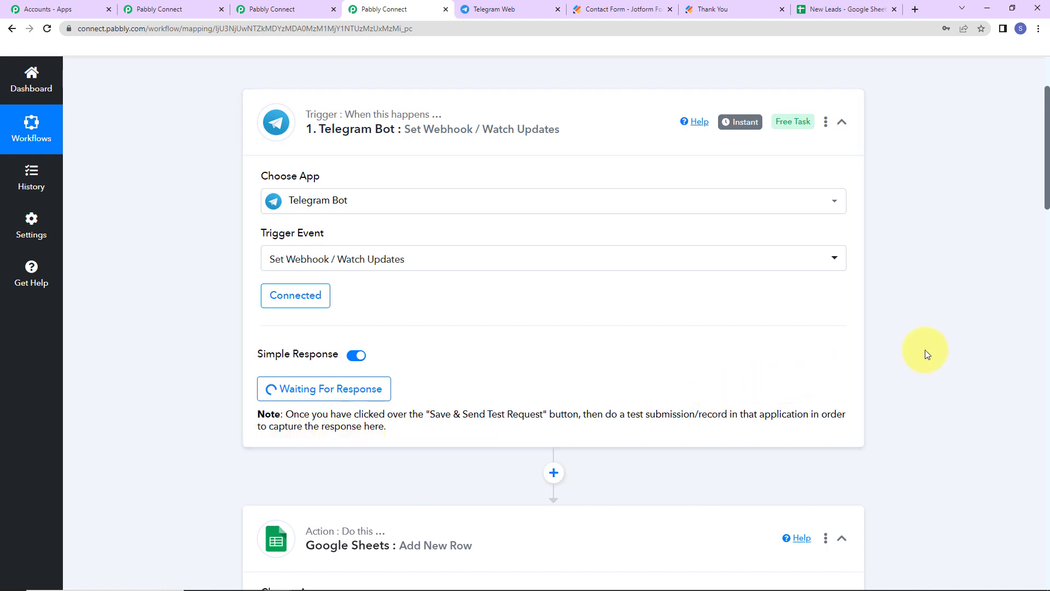
Return to Telegram Web, open the new bot's chat through its link in BotFather's message and start the bot
click(494, 9)
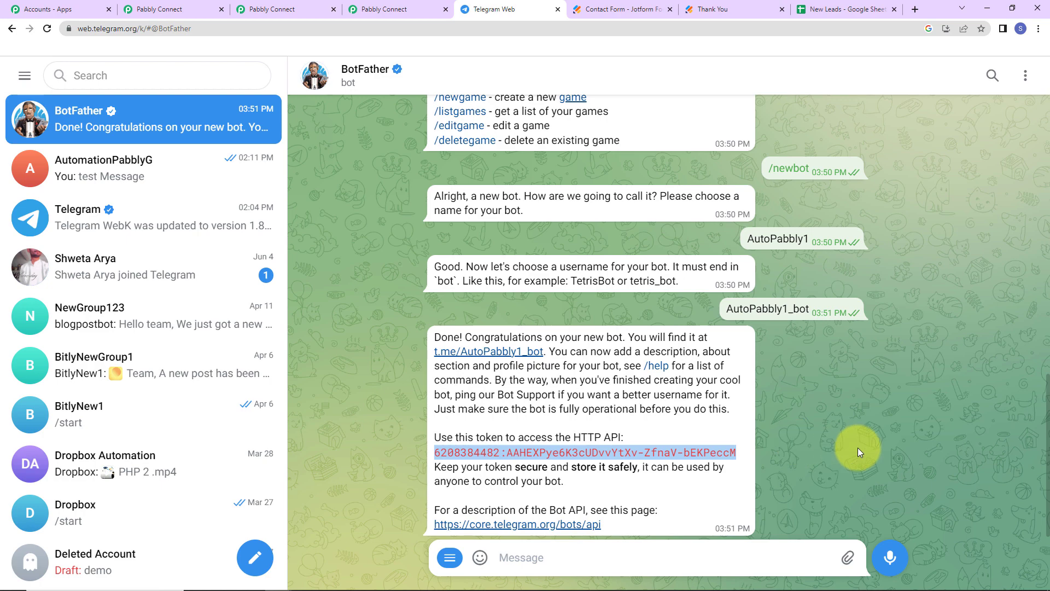
double_click(683, 448)
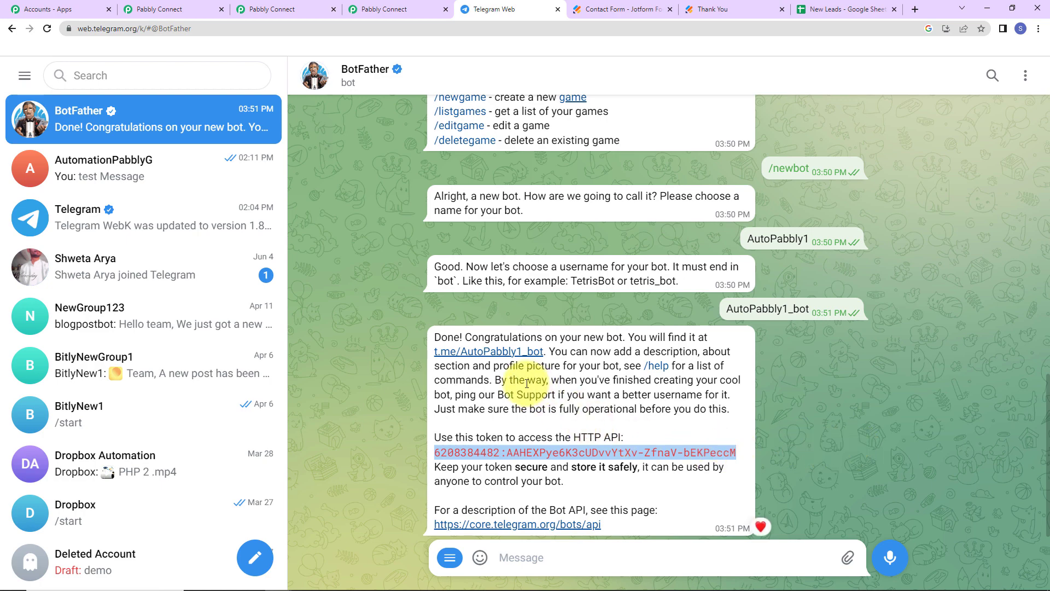
click(497, 356)
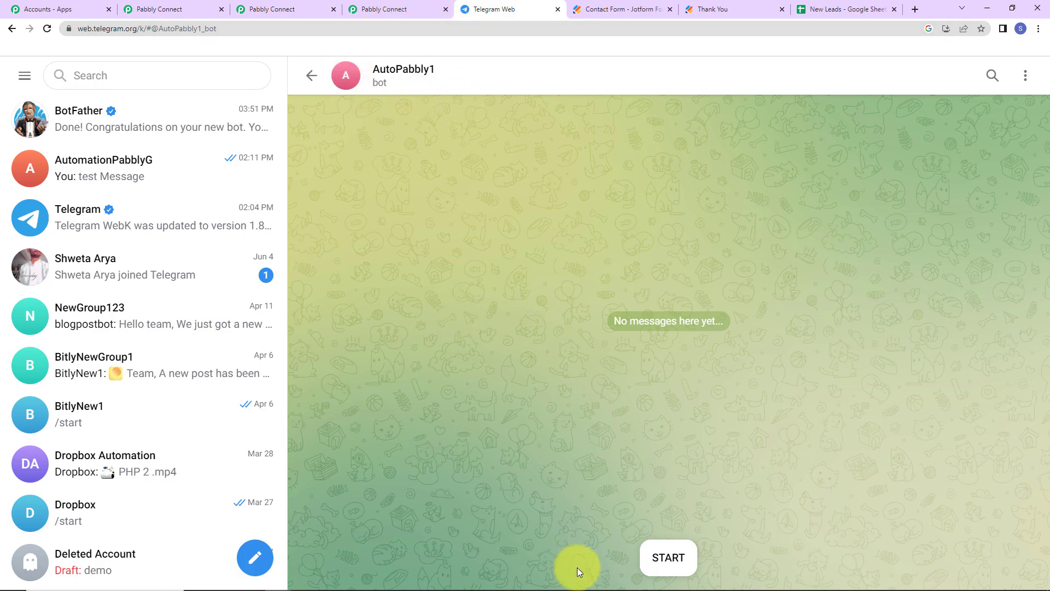
click(654, 558)
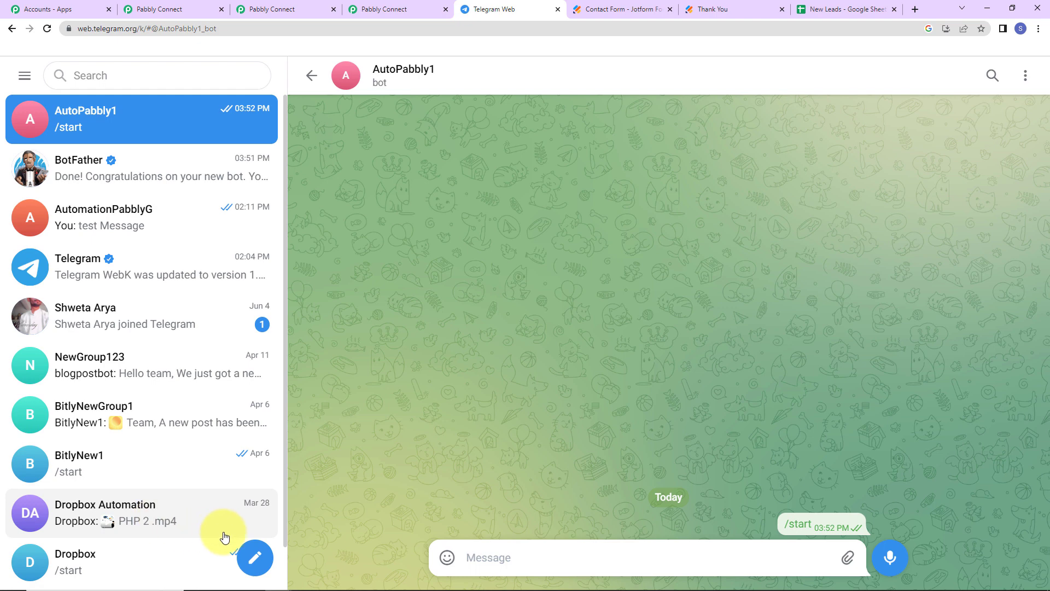
Start a new Telegram group and select two contacts and the AutoPabbly1 bot as its members
click(253, 555)
click(234, 498)
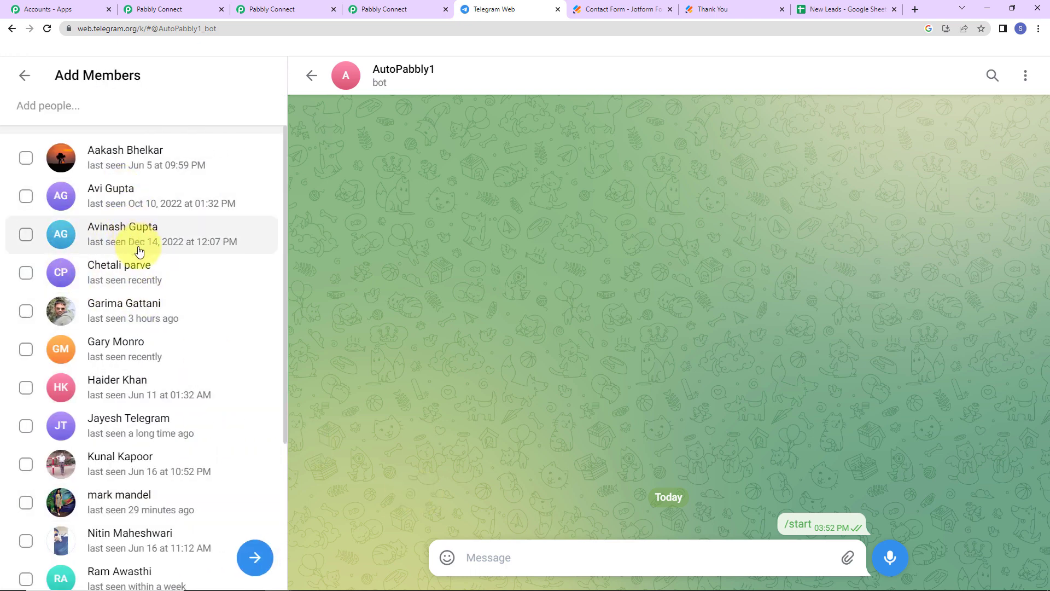
click(164, 353)
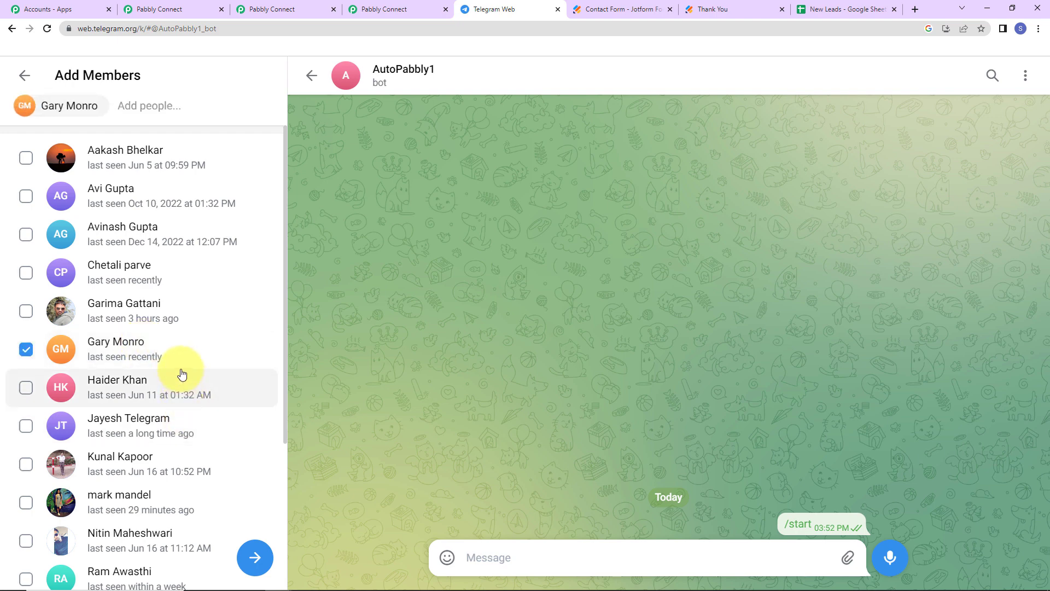
click(150, 113)
text(auto)
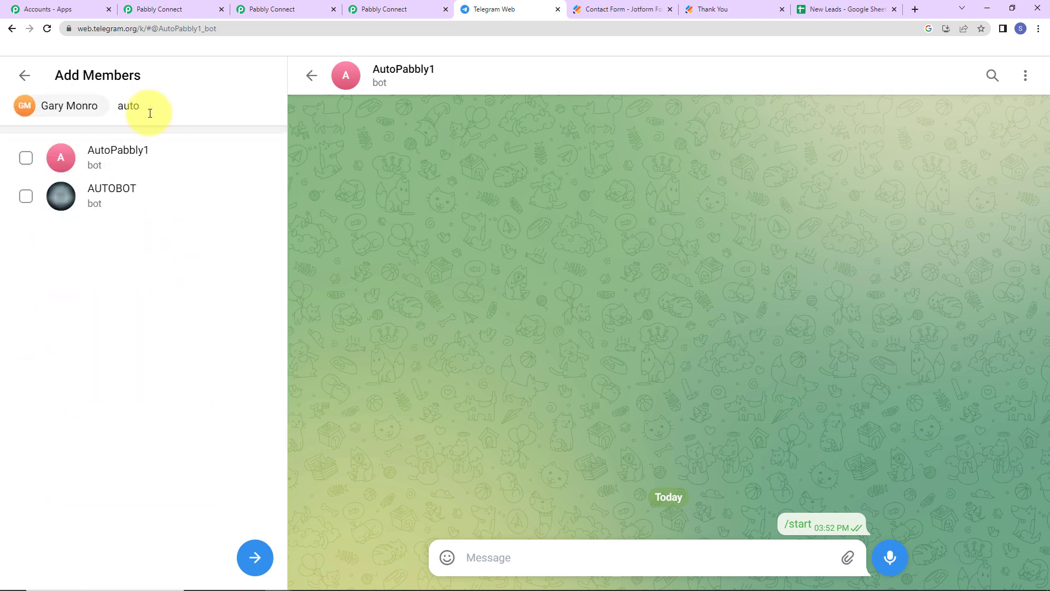
click(152, 158)
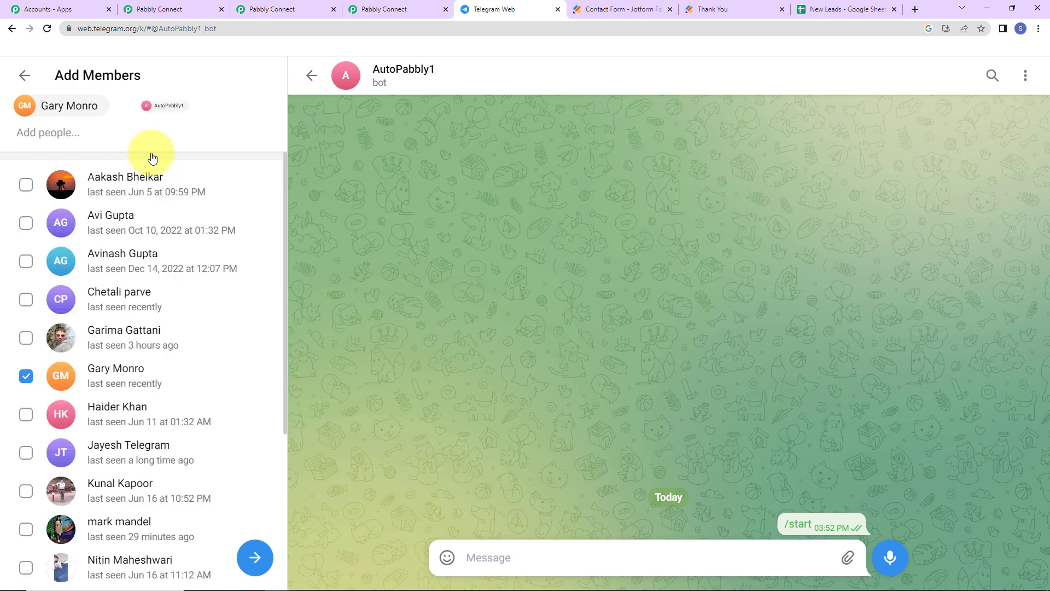
click(138, 528)
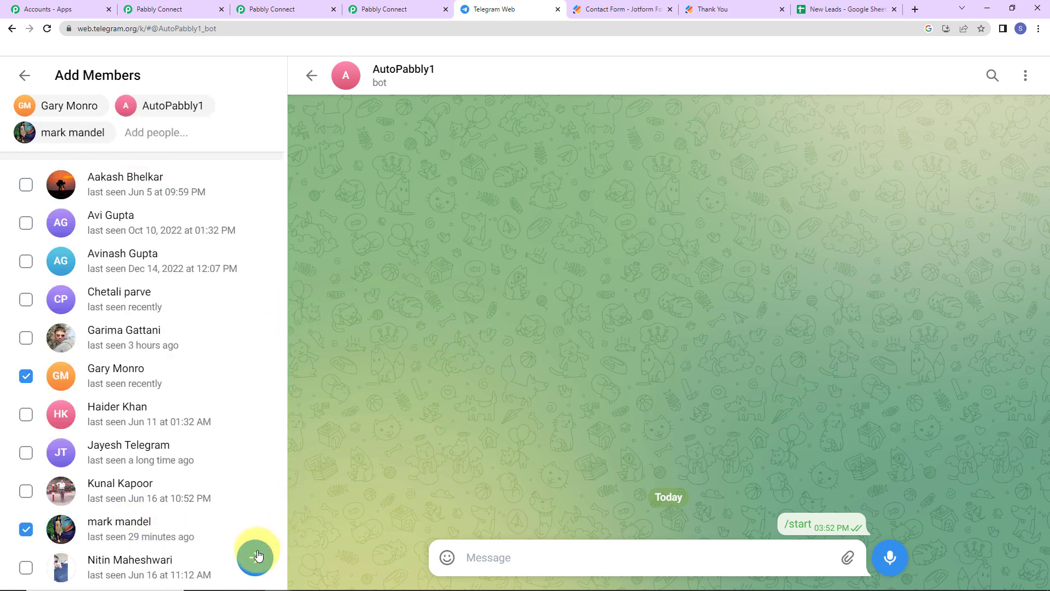
Name the new group AutoPabblyGroup and create it
click(254, 557)
drag(164, 244, 2, 203)
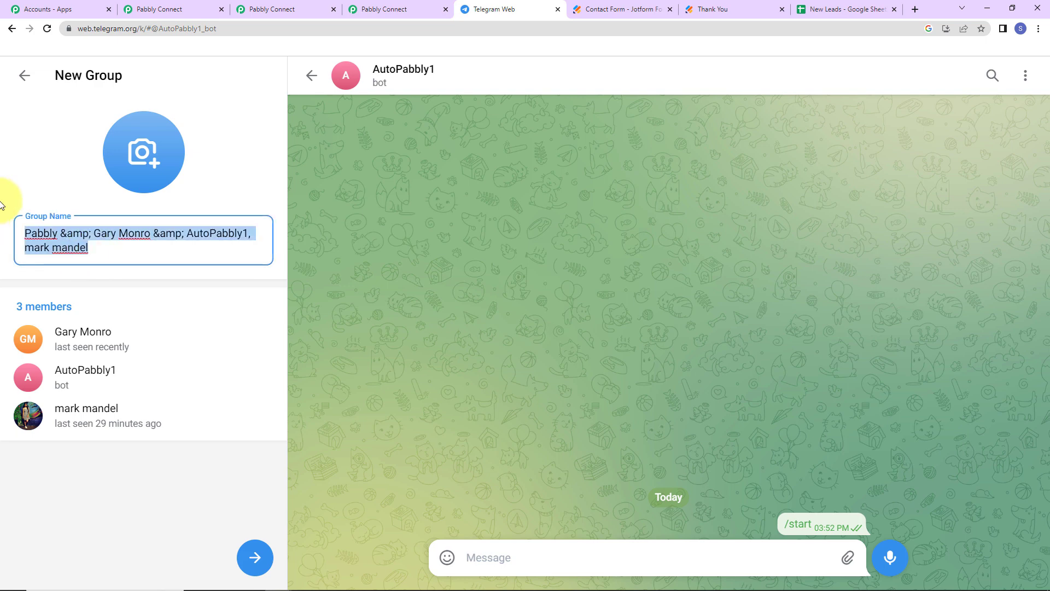
text(AutoPabblyGroup)
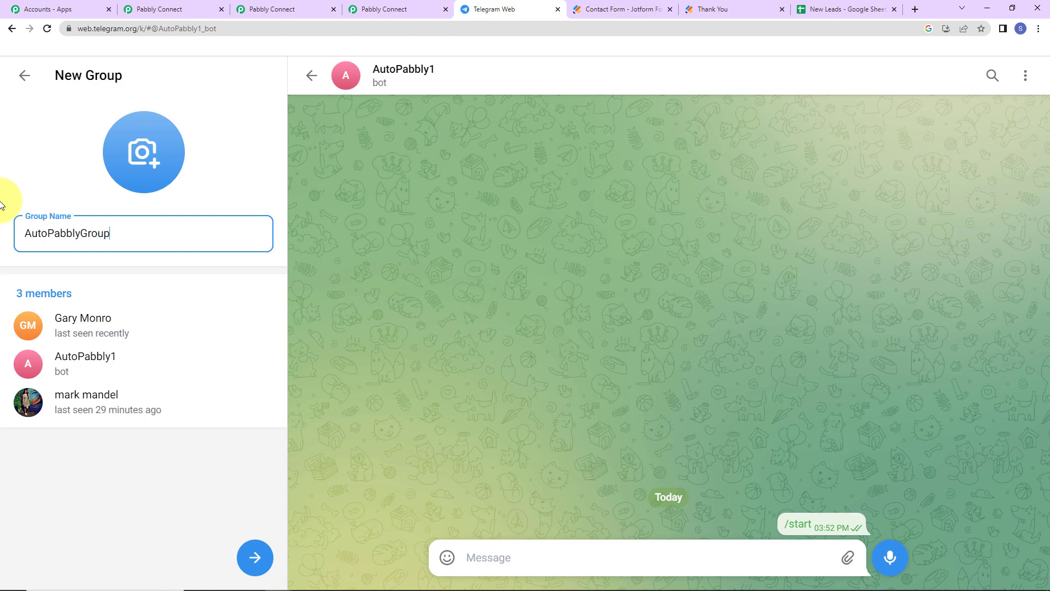
click(253, 557)
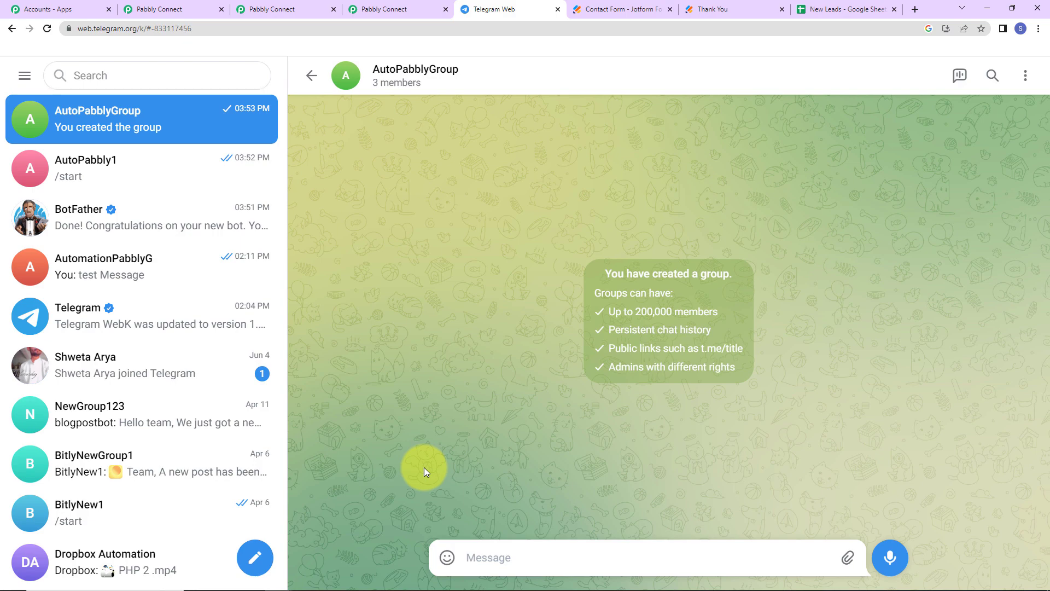
Send the message "This is just a test message." in AutoPabblyGroup
click(445, 85)
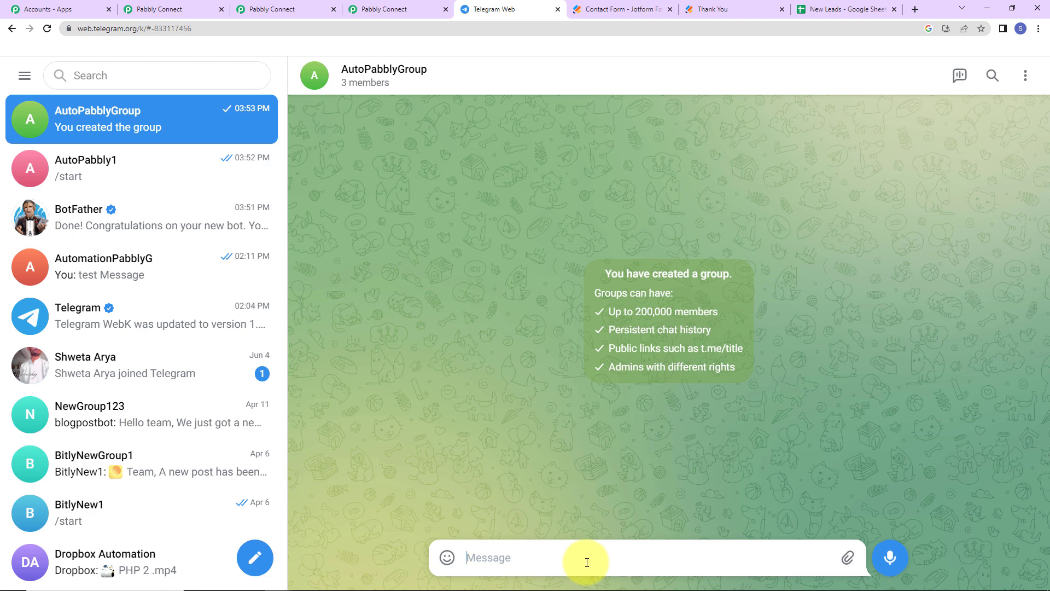
text(This is just a test )
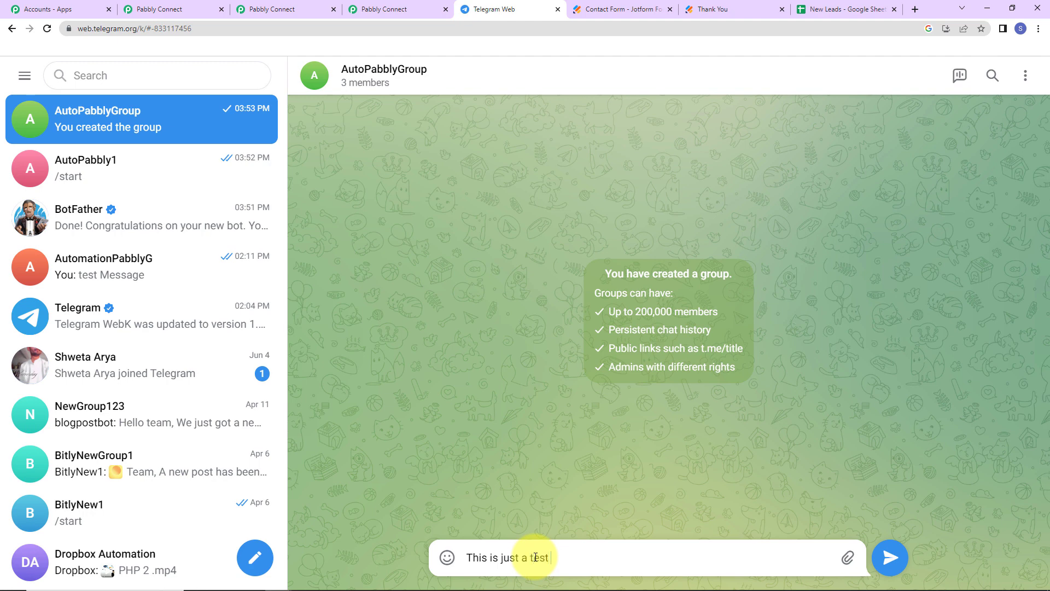
text(message.)
key(Return)
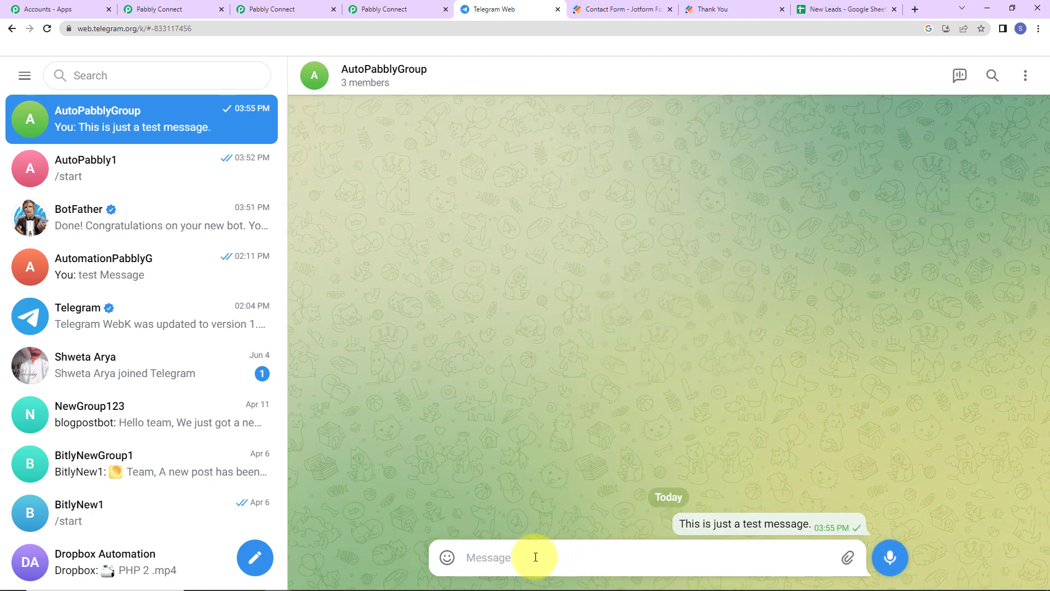
Switch to the Pabbly Connect workflow and review the webhook response captured for the group's test message
key(ctrl+shift+Tab)
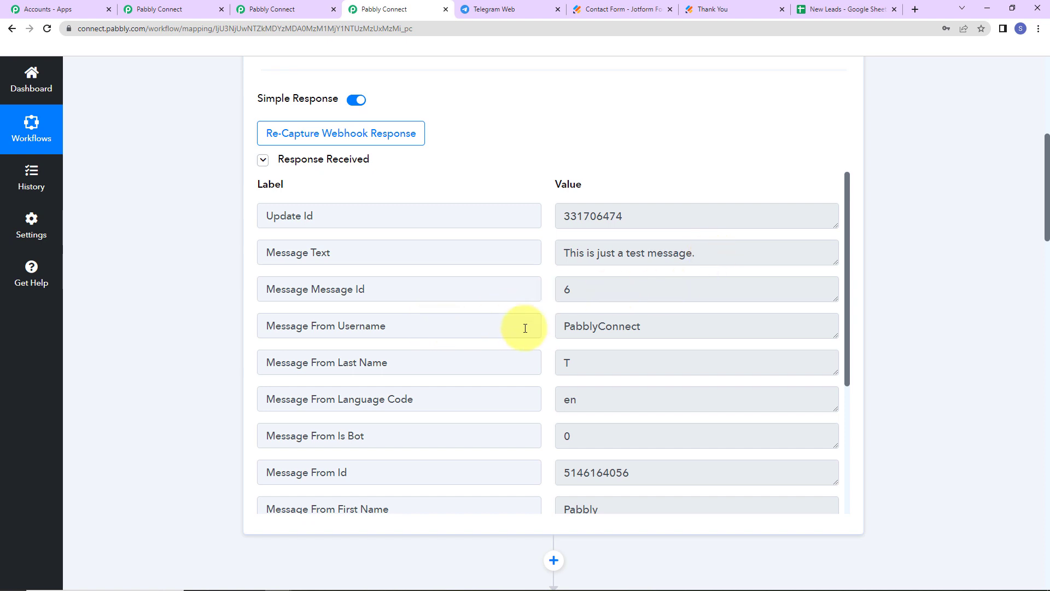
scroll(664, 324, down, 2)
scroll(665, 324, down, 2)
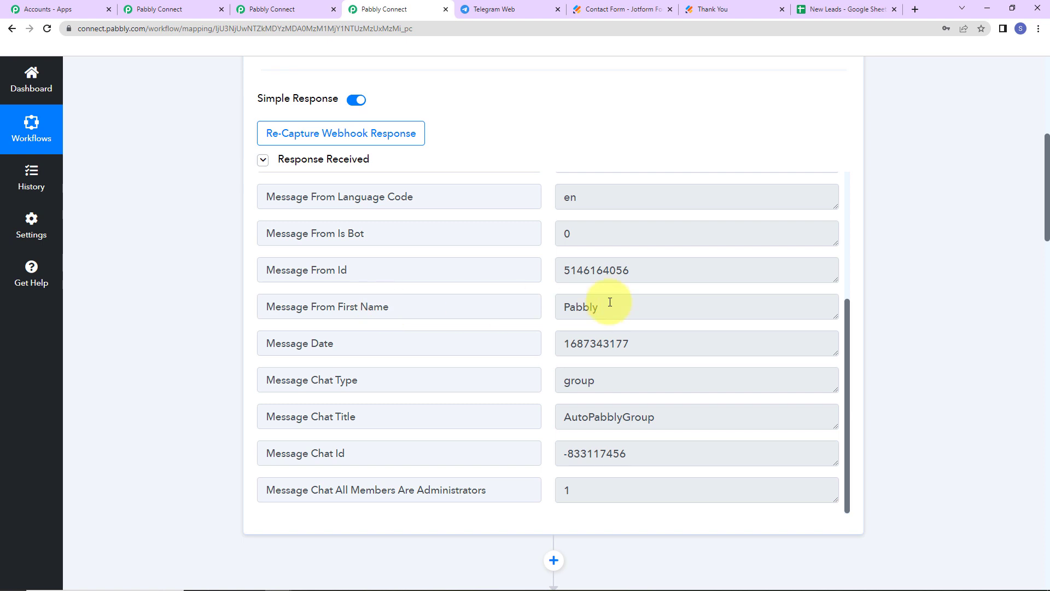
scroll(646, 385, down, 5)
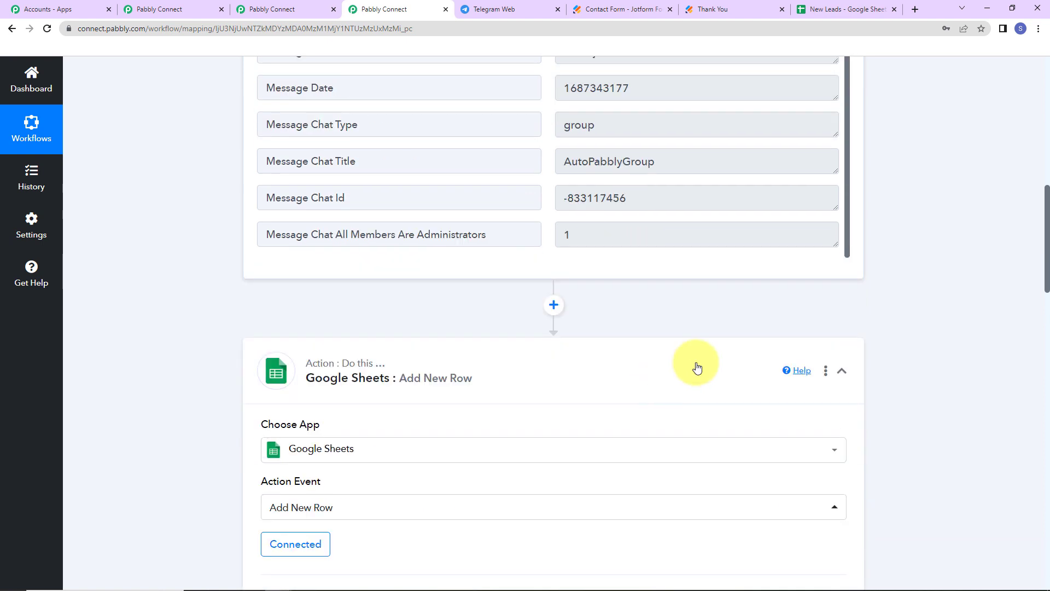
scroll(894, 324, up, 5)
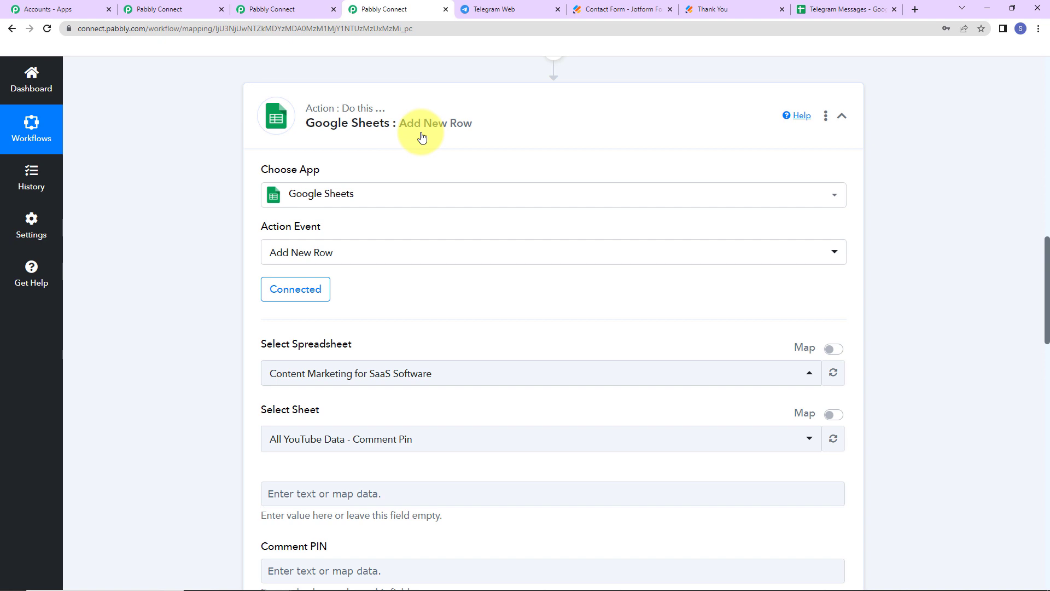
Refresh the Google Sheets action's spreadsheet list, select Telegram Messages, and check that spreadsheet's columns in Google Sheets
scroll(417, 306, down, 2)
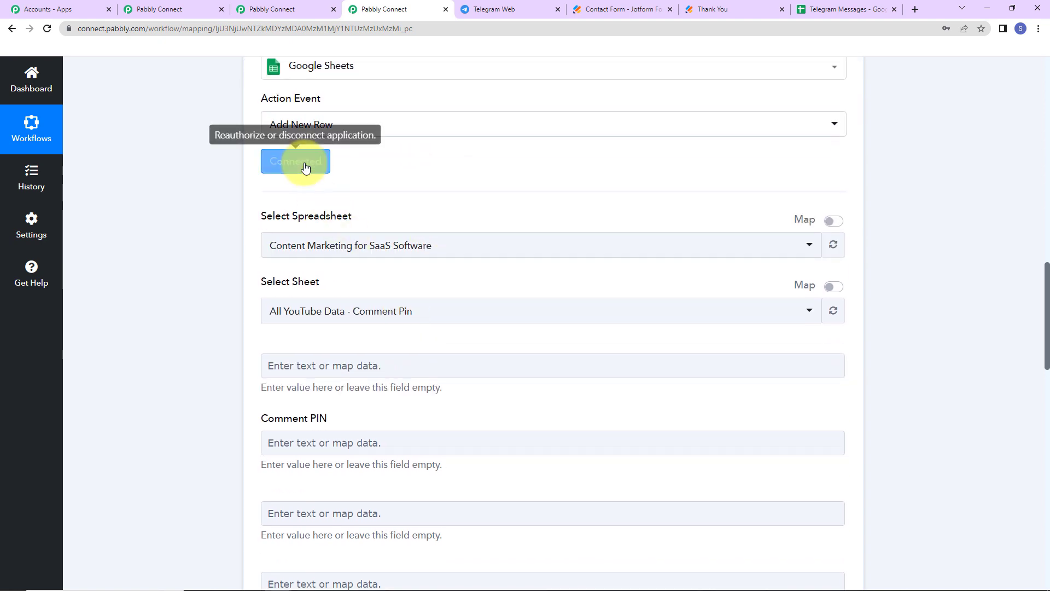
click(831, 241)
click(493, 250)
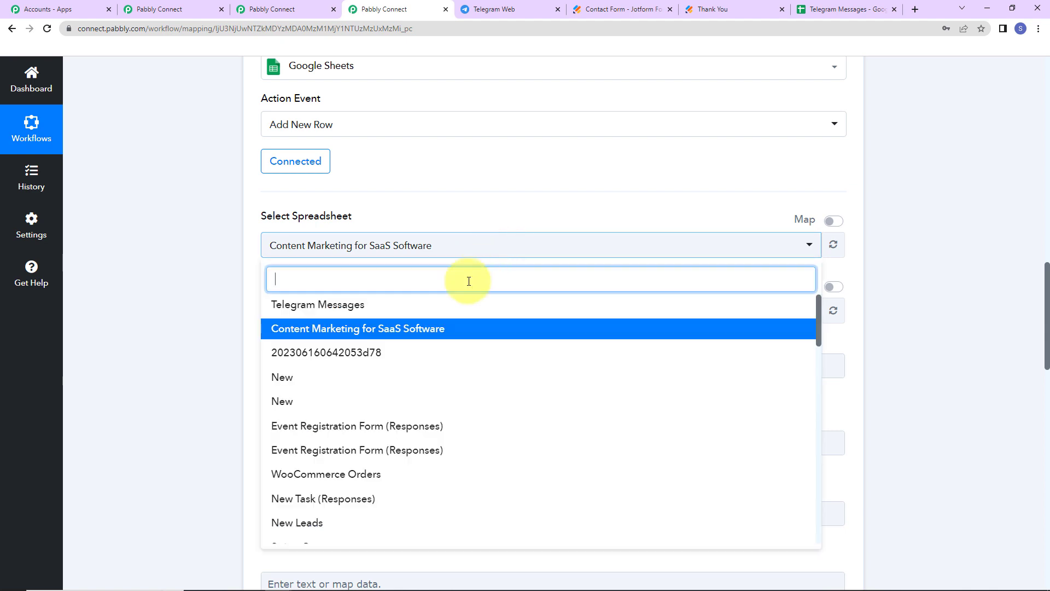
click(320, 305)
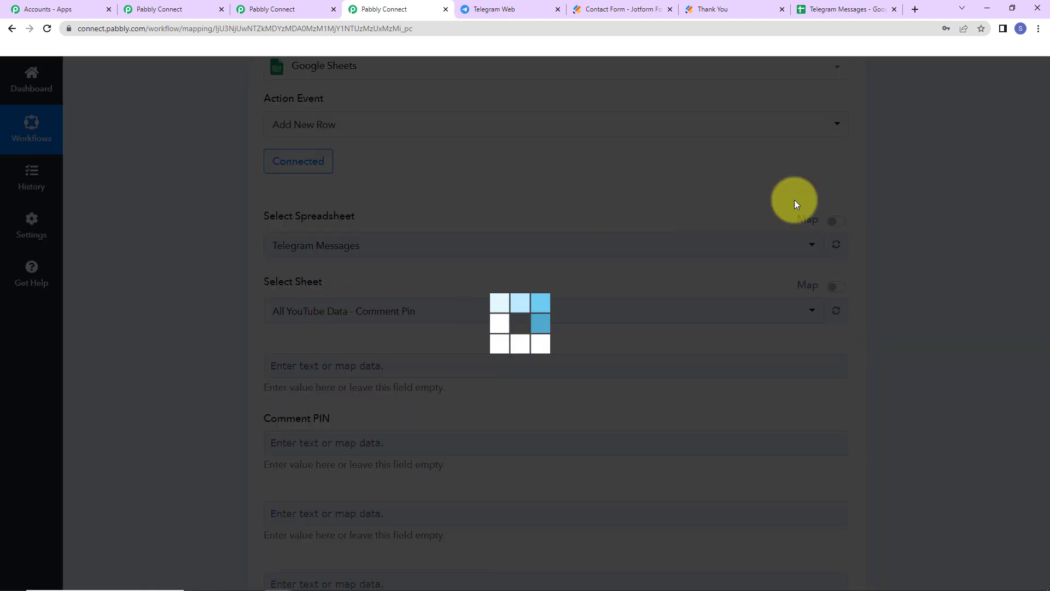
click(824, 8)
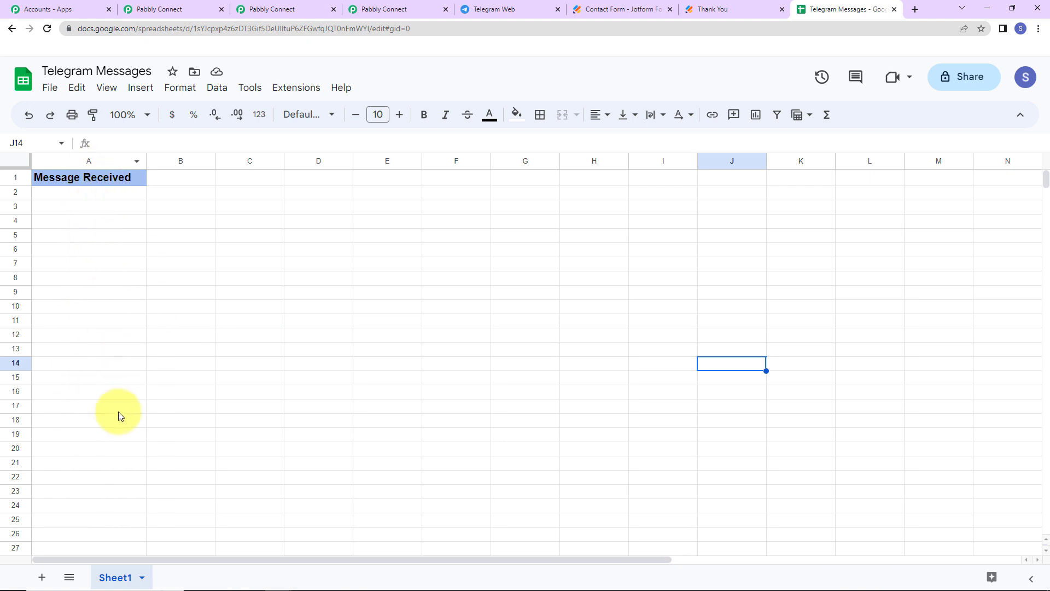
click(395, 9)
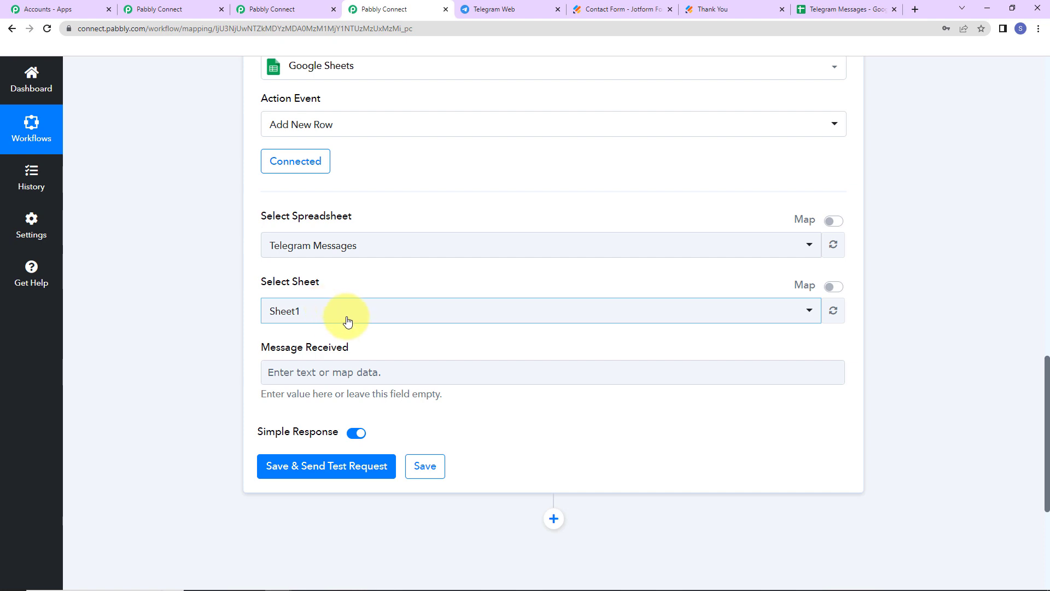
Map the Telegram trigger's Message Text to the Message Received field, then save and send a test request
scroll(333, 311, down, 3)
click(321, 247)
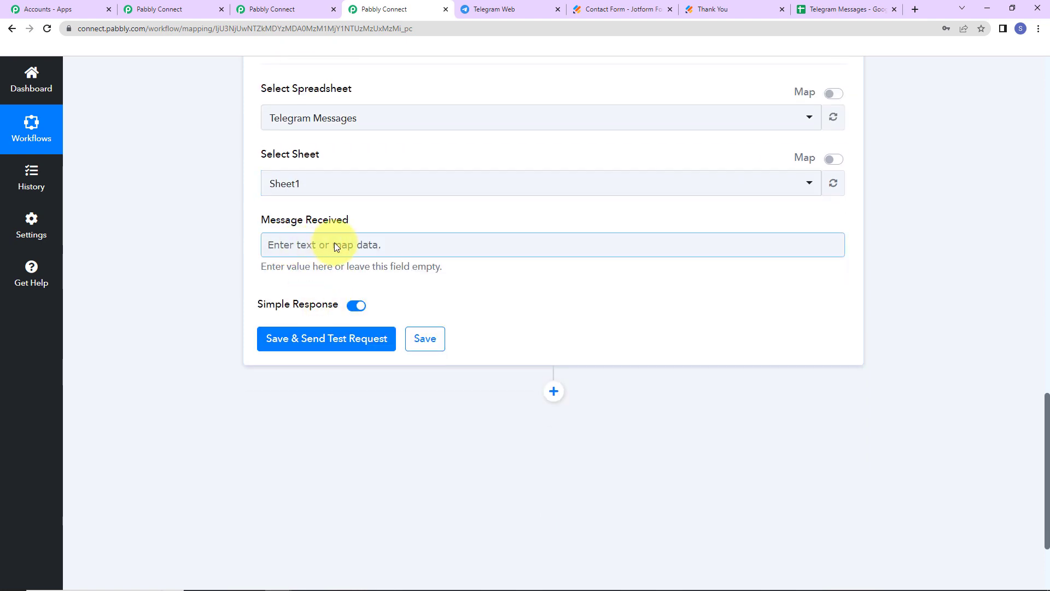
click(336, 247)
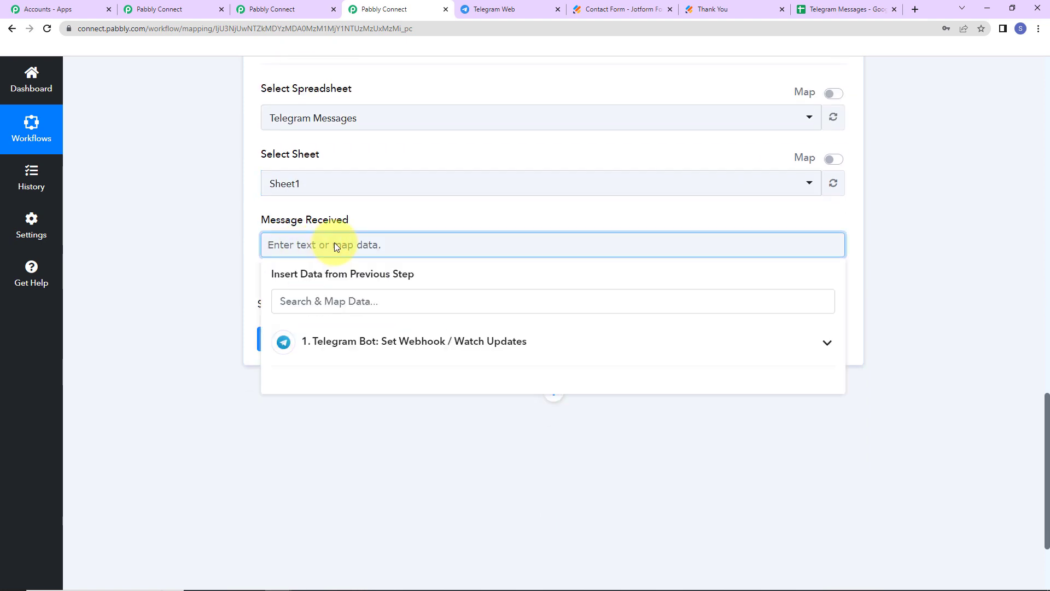
click(366, 353)
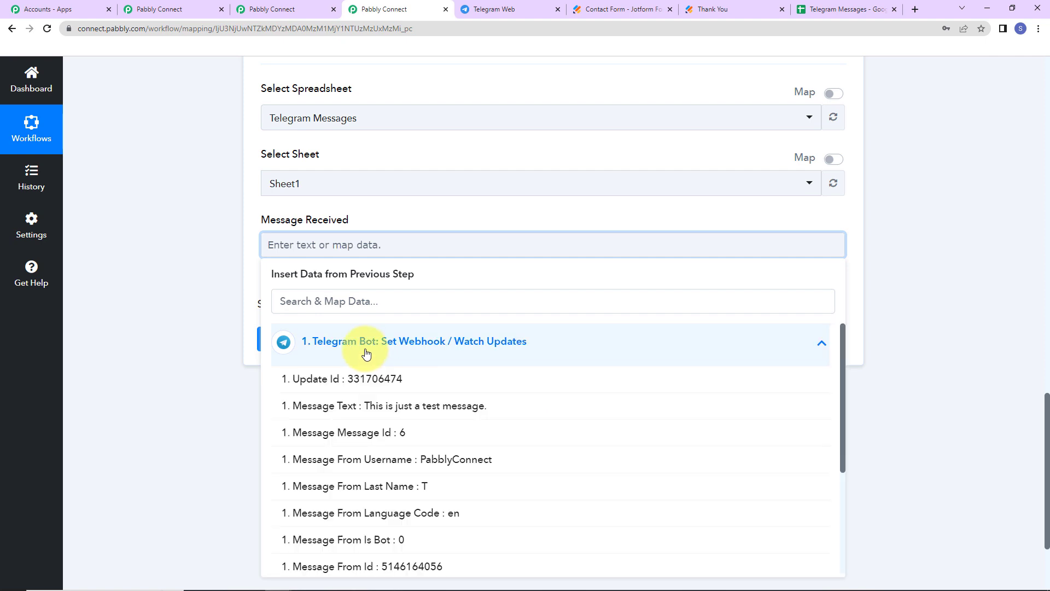
click(417, 409)
click(236, 326)
click(298, 354)
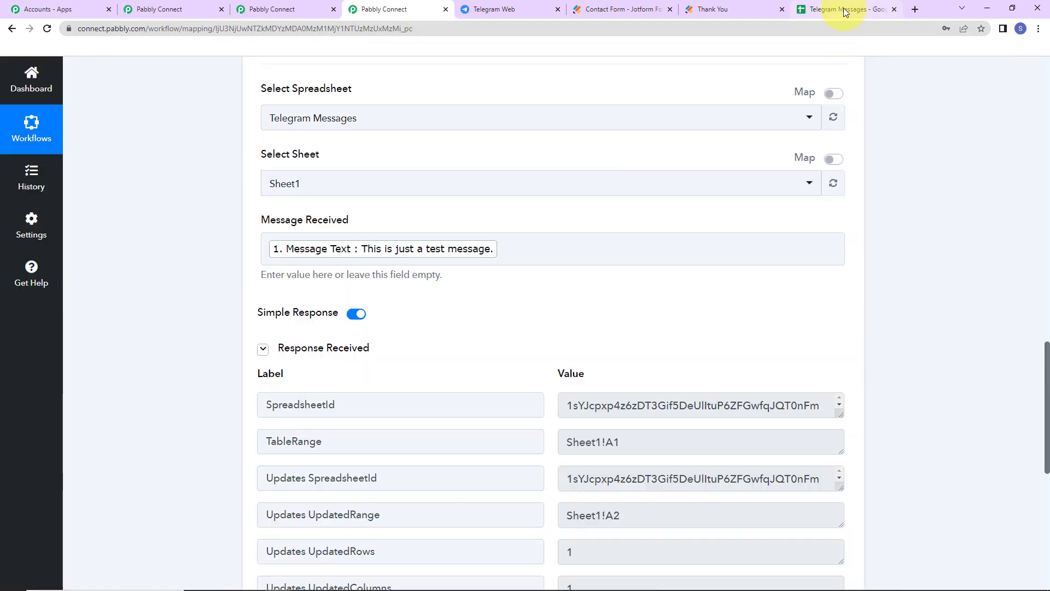
Switch to the Telegram Messages spreadsheet, remove the fill colour from row 2 and widen column A to fit the message
click(844, 12)
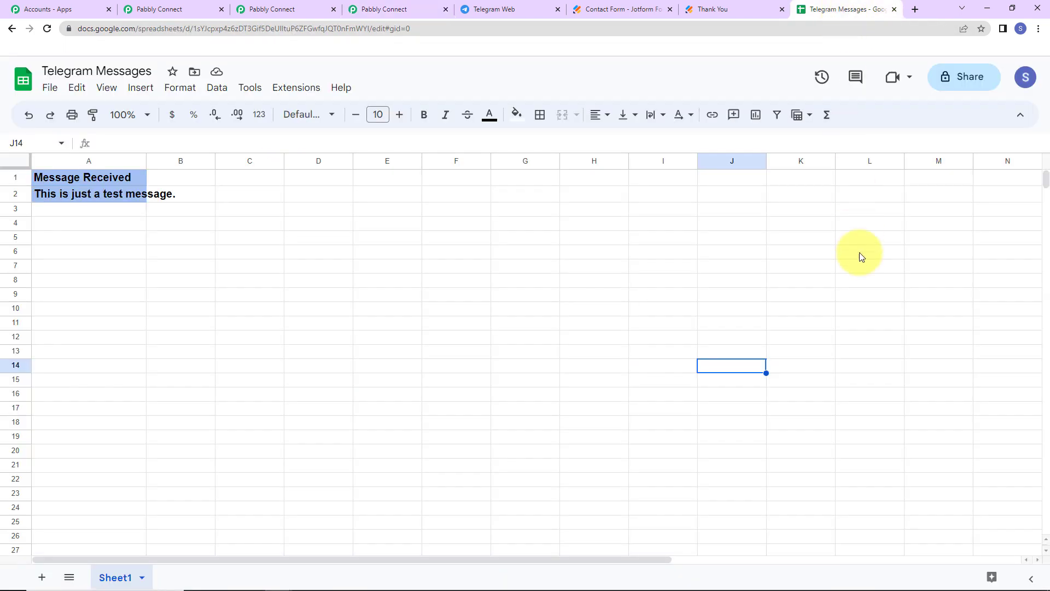
click(22, 194)
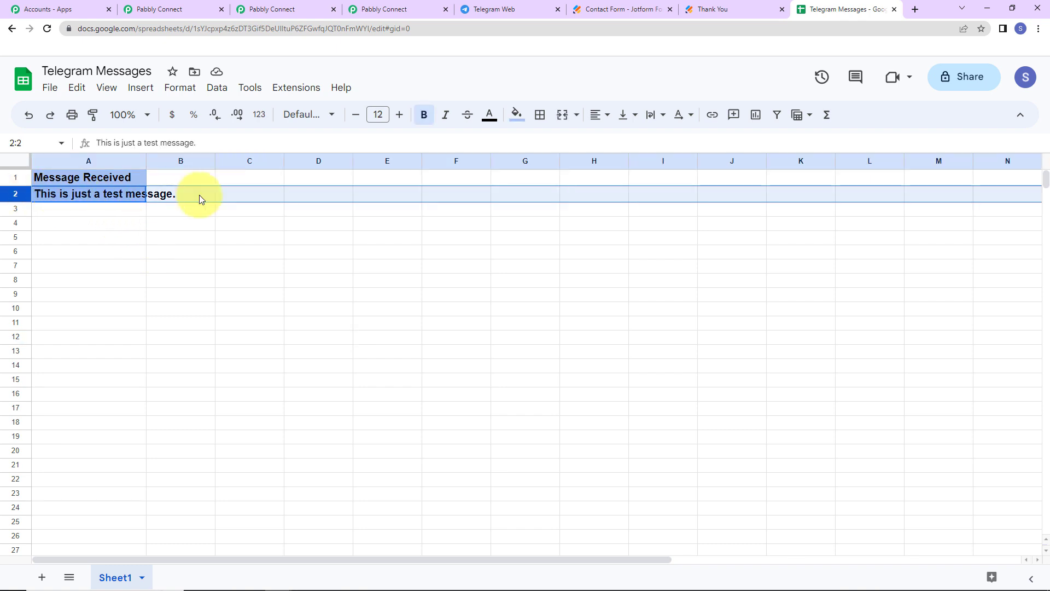
click(516, 114)
click(534, 300)
click(356, 310)
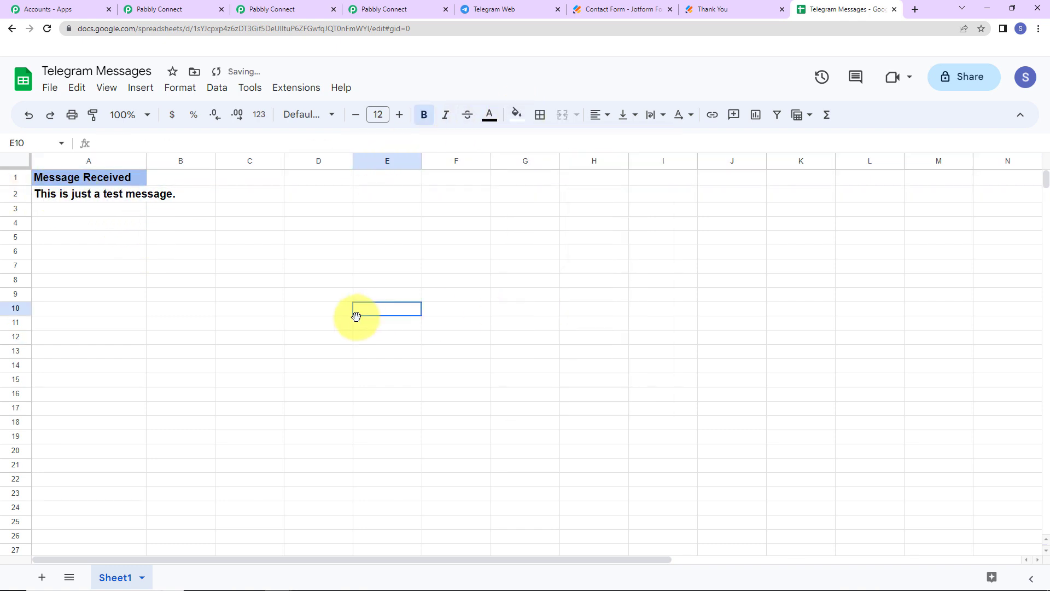
drag(146, 161, 178, 161)
click(299, 228)
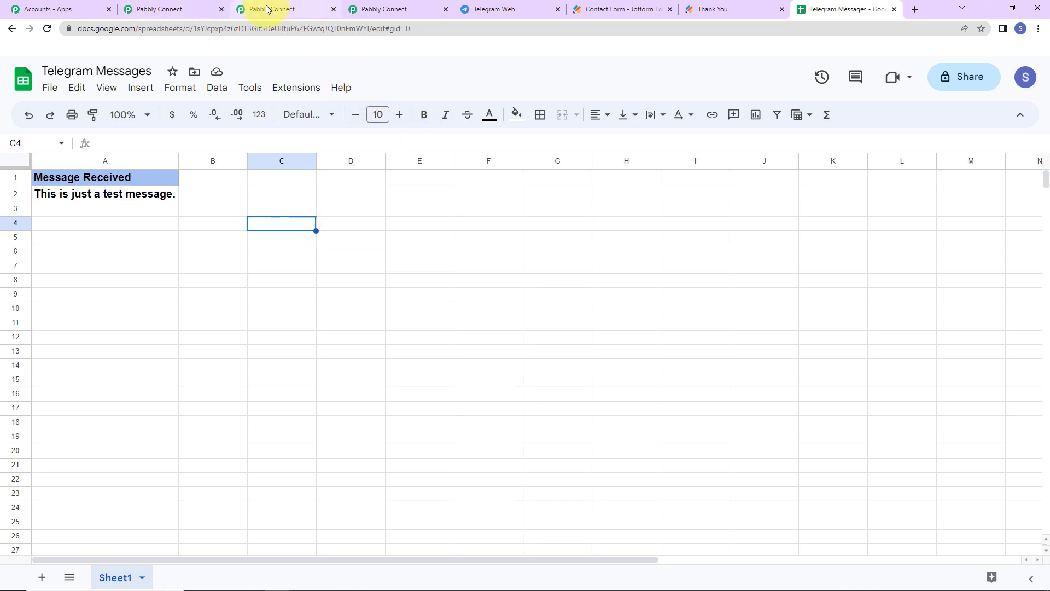
Switch to the "Create a Telegram Bot in Pabbly Connect - Action" workflow and review the Jotform trigger's captured response
mouse_move(268, 10)
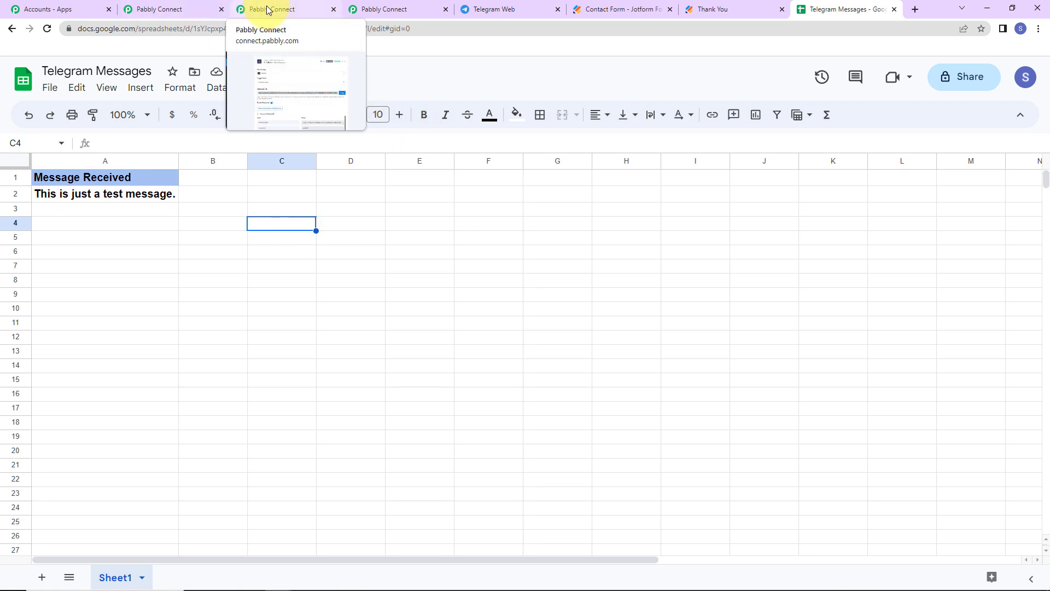
click(268, 9)
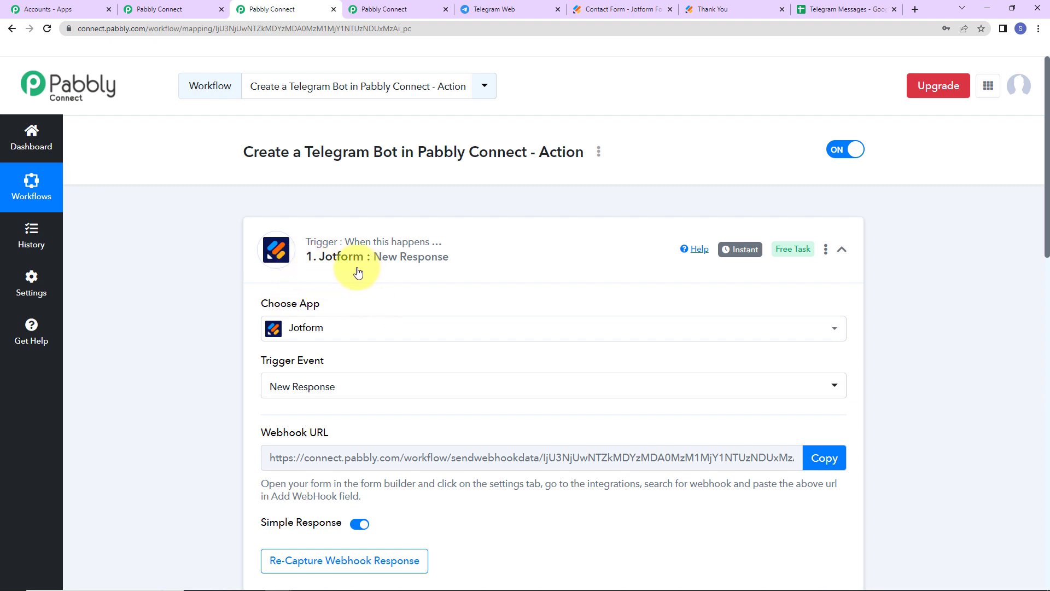
click(842, 252)
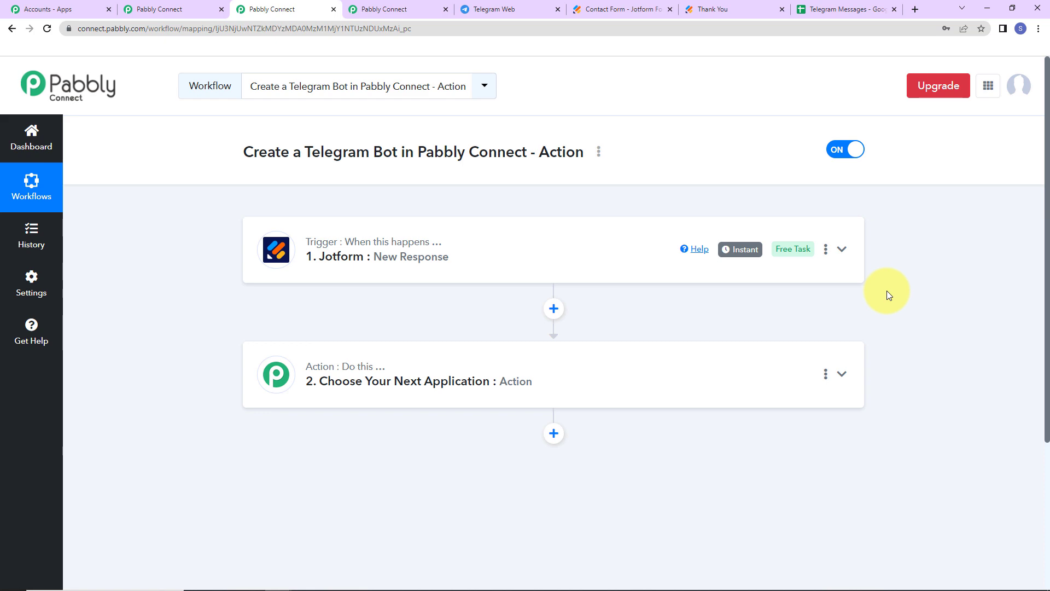
click(467, 280)
scroll(491, 410, down, 5)
scroll(546, 410, down, 2)
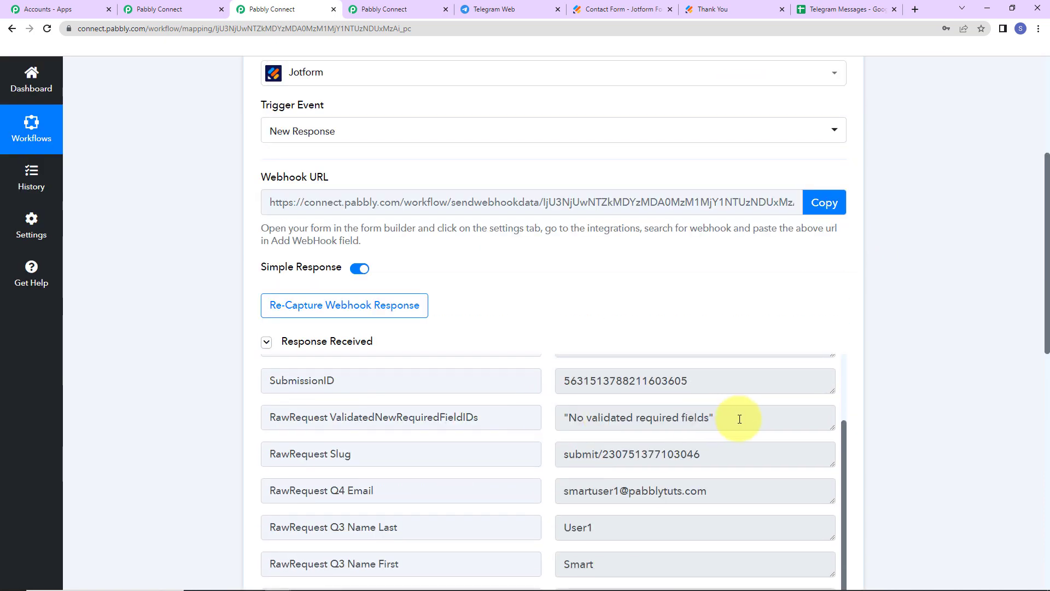
scroll(888, 389, down, 2)
scroll(703, 393, down, 3)
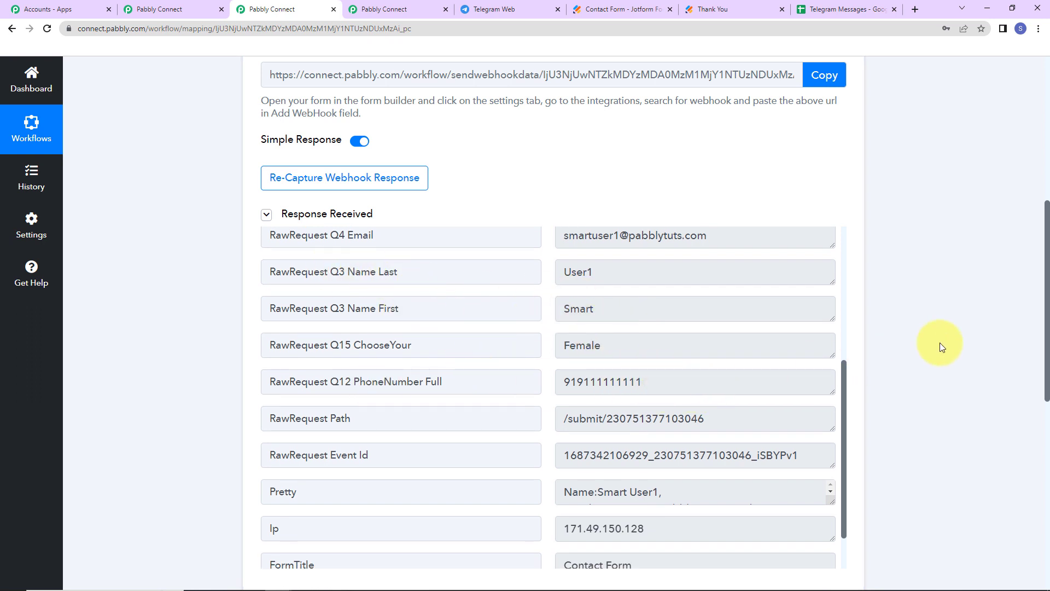
scroll(940, 342, down, 9)
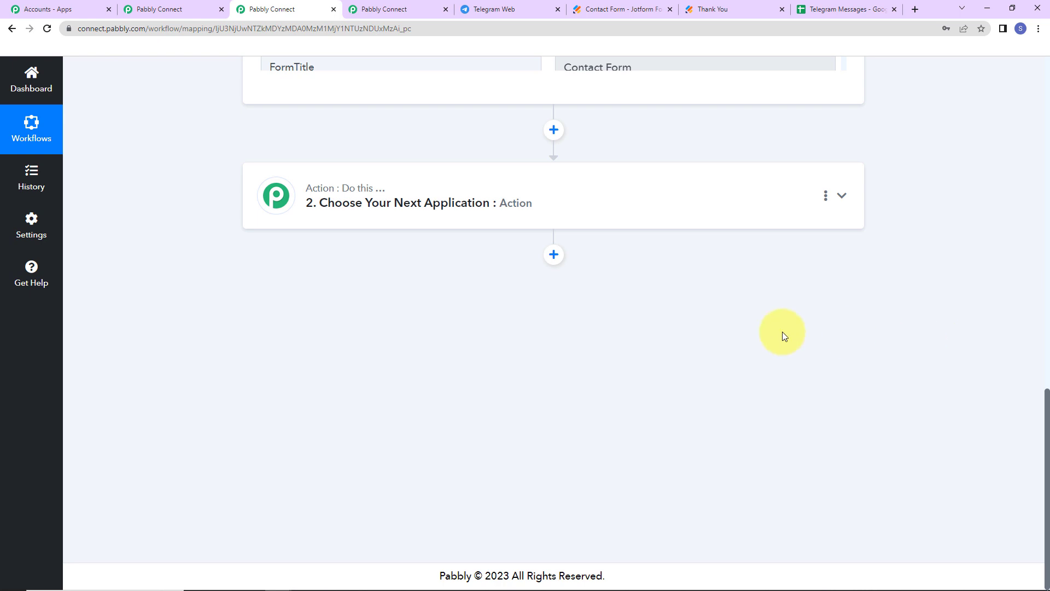
Set the workflow's second step to the Telegram Bot app with the Send a Text Message or Reply action event
click(508, 202)
click(419, 273)
text(tele)
click(295, 346)
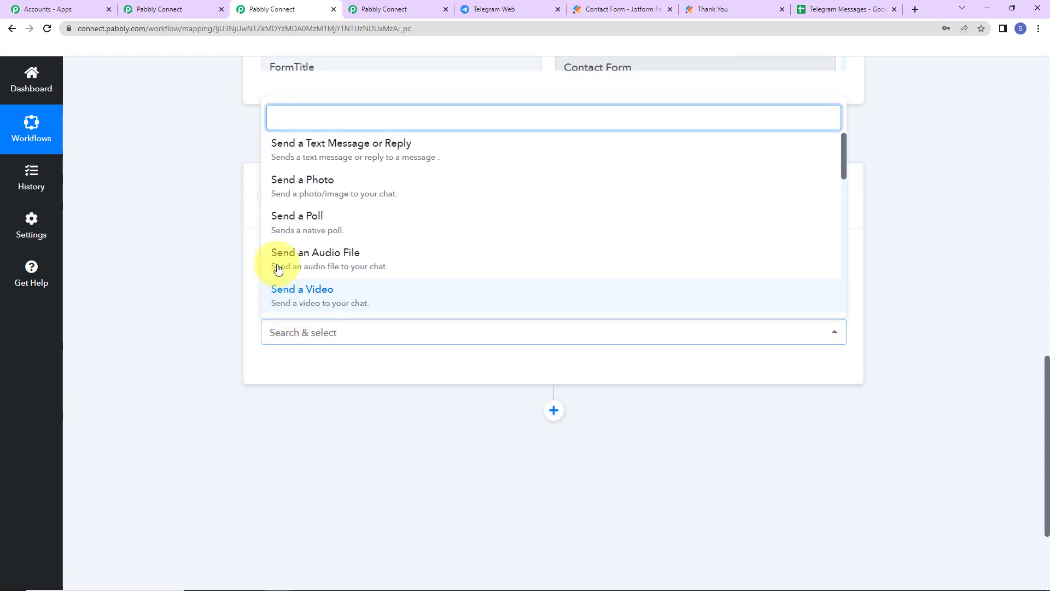
click(296, 156)
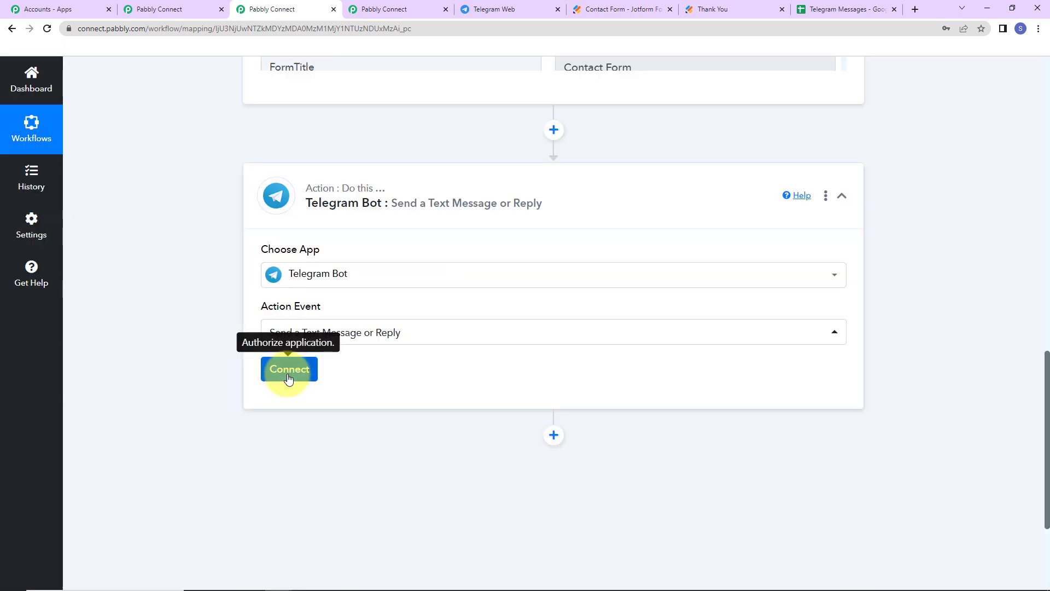
Connect the Telegram Bot action using the existing connection Telegram Bot #11 and save it
click(289, 378)
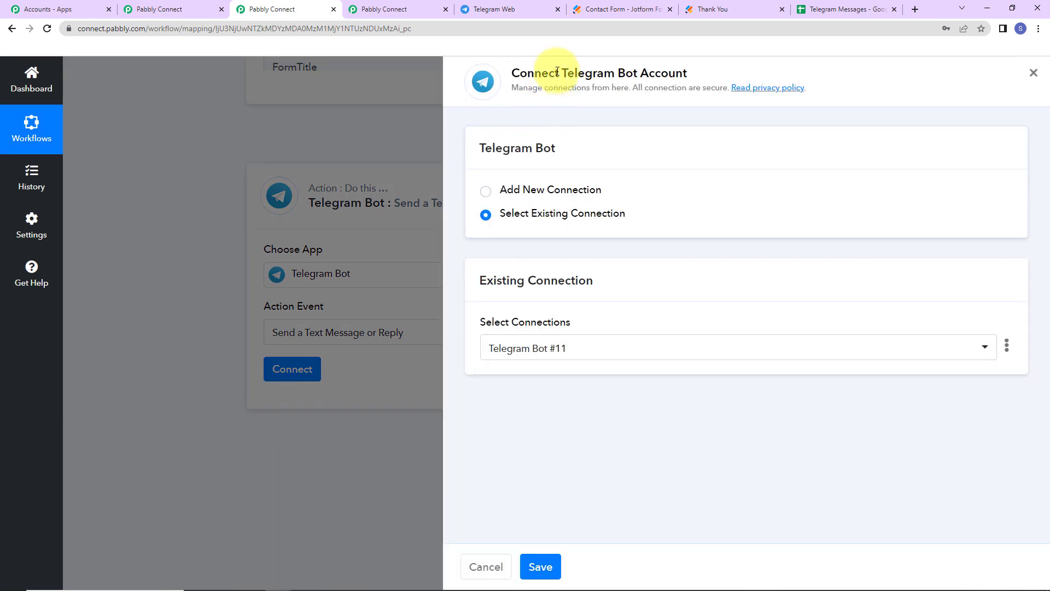
drag(560, 73, 736, 76)
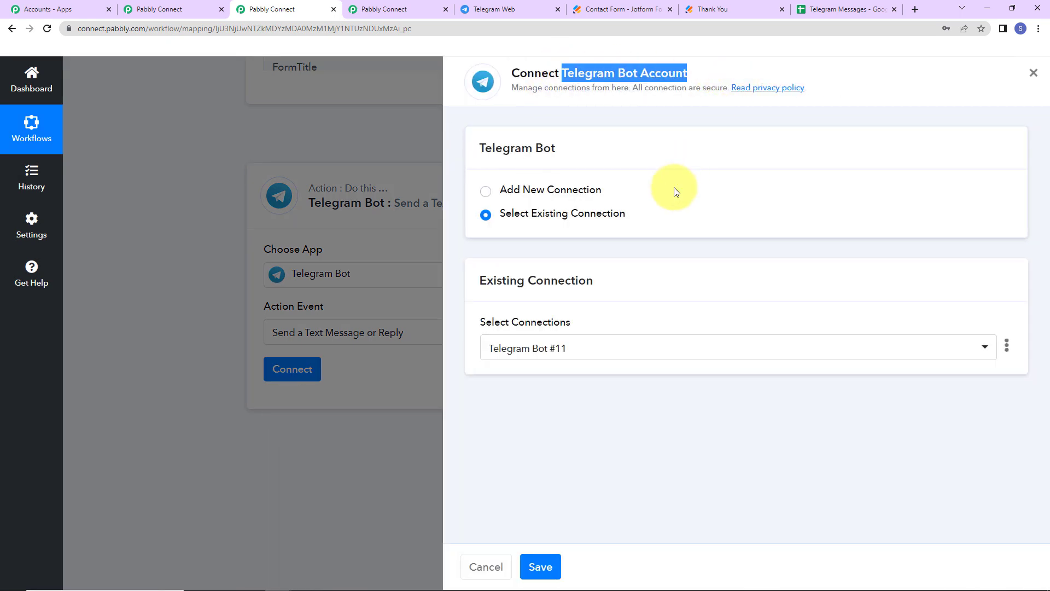
click(485, 191)
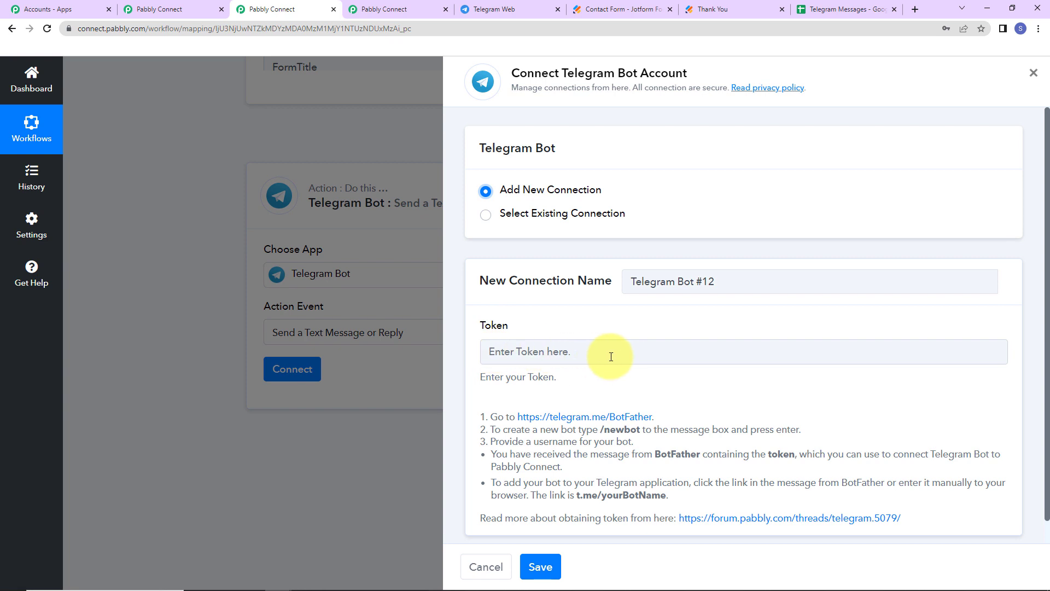
click(485, 216)
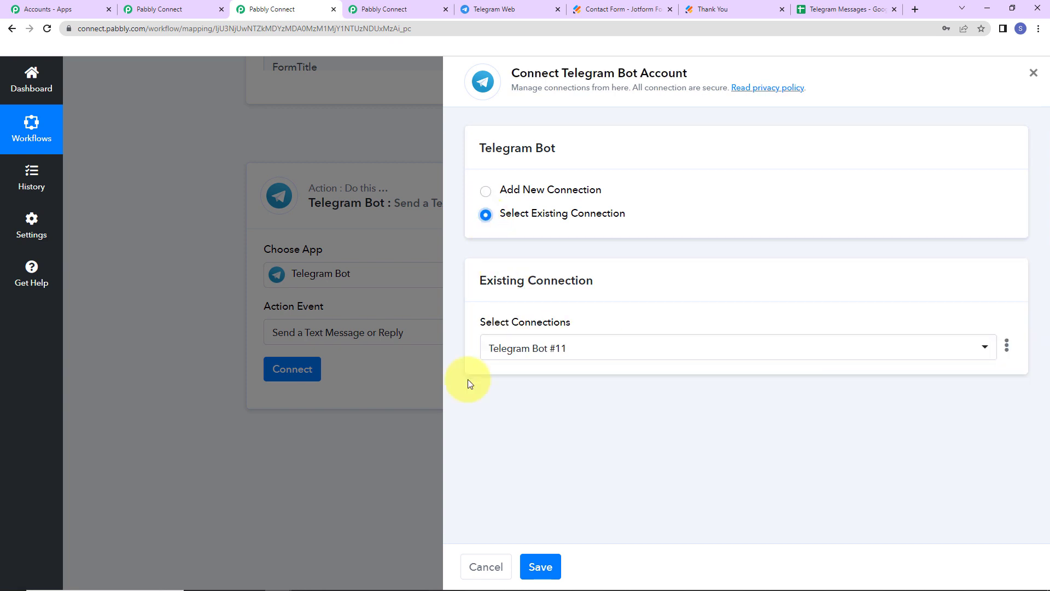
click(540, 566)
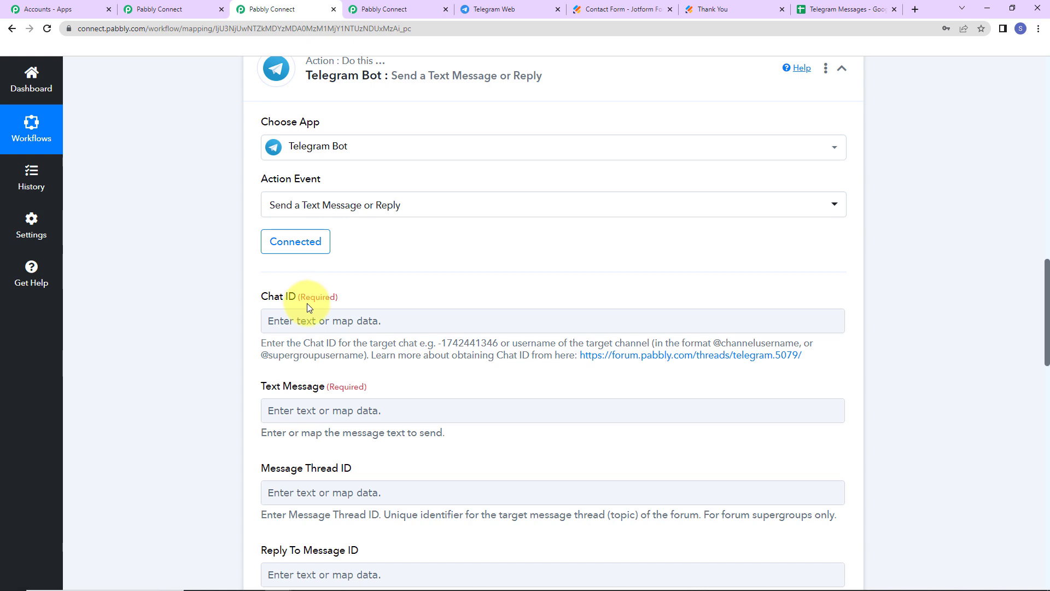
Switch to Telegram Web, open AutoPabblyGroup and copy the numeric chat ID from its web address
click(521, 10)
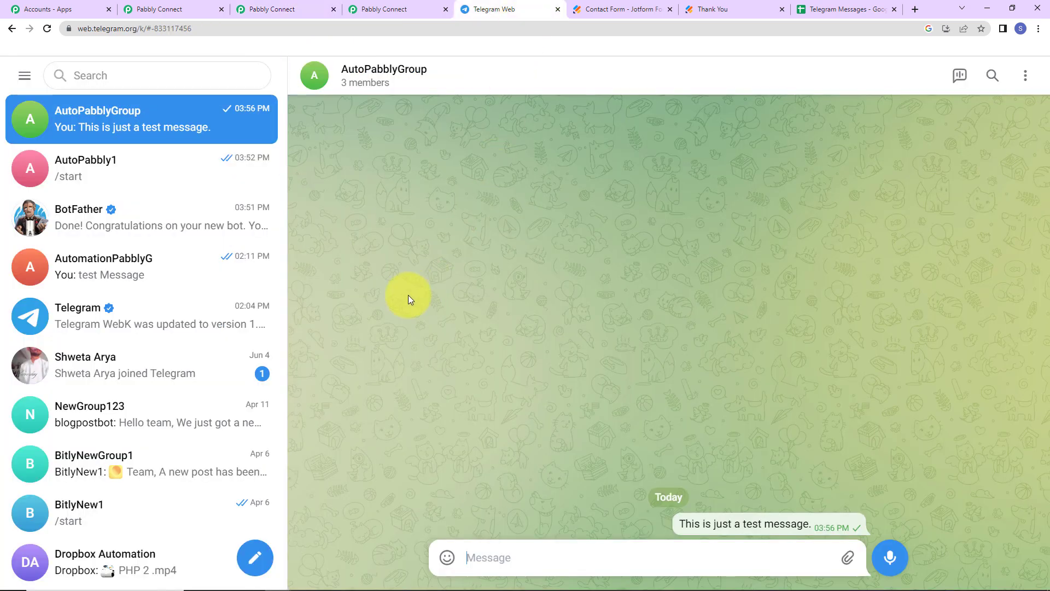
click(147, 114)
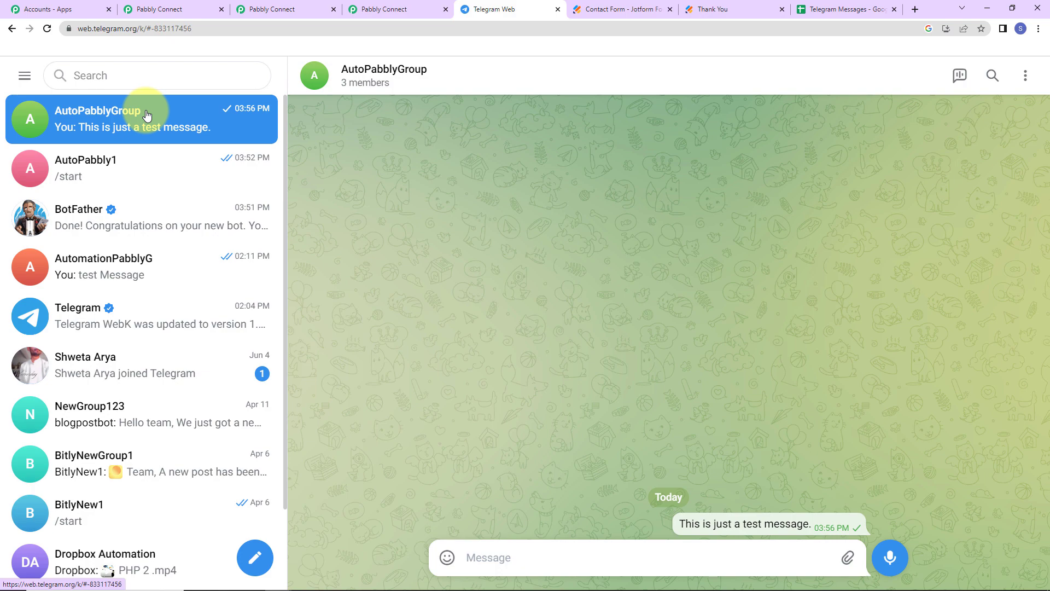
double_click(191, 29)
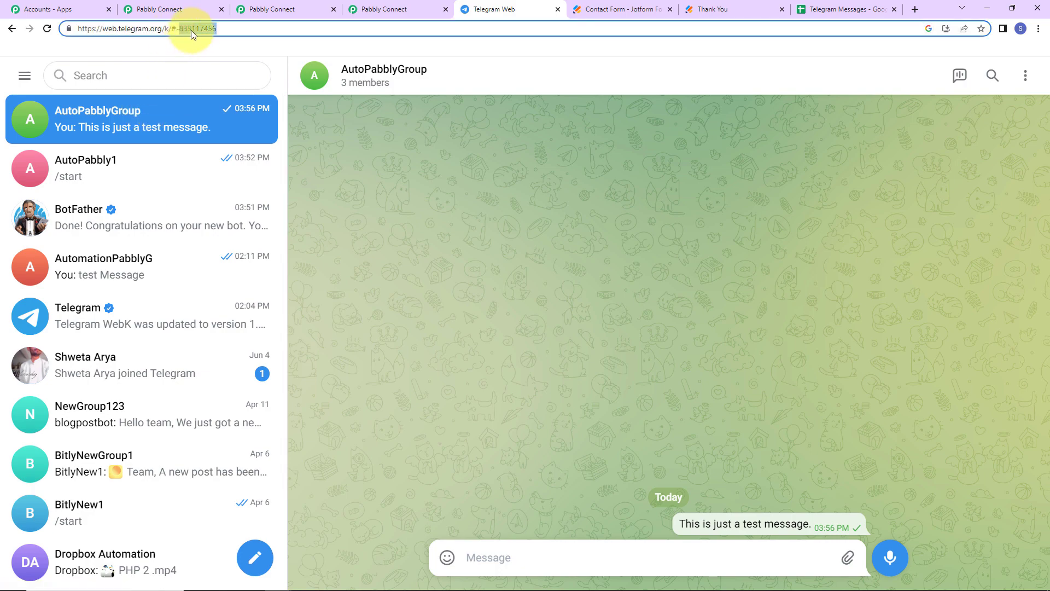
right_click(191, 30)
click(224, 89)
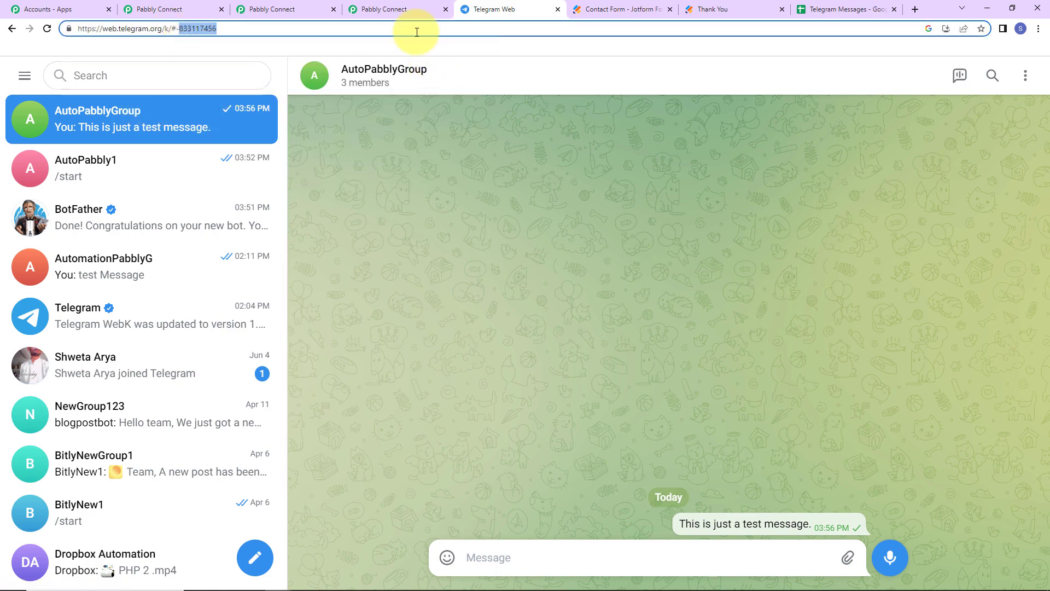
Return to the Pabbly Connect Action workflow and enter the copied group ID in Chat ID with a leading minus sign
click(270, 10)
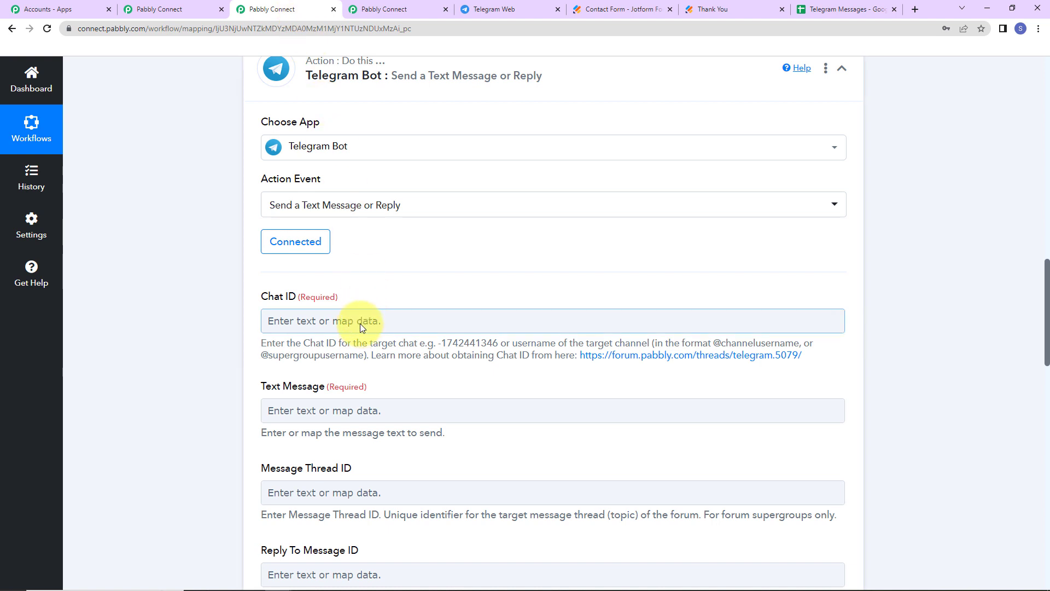
click(360, 323)
key(ctrl+v)
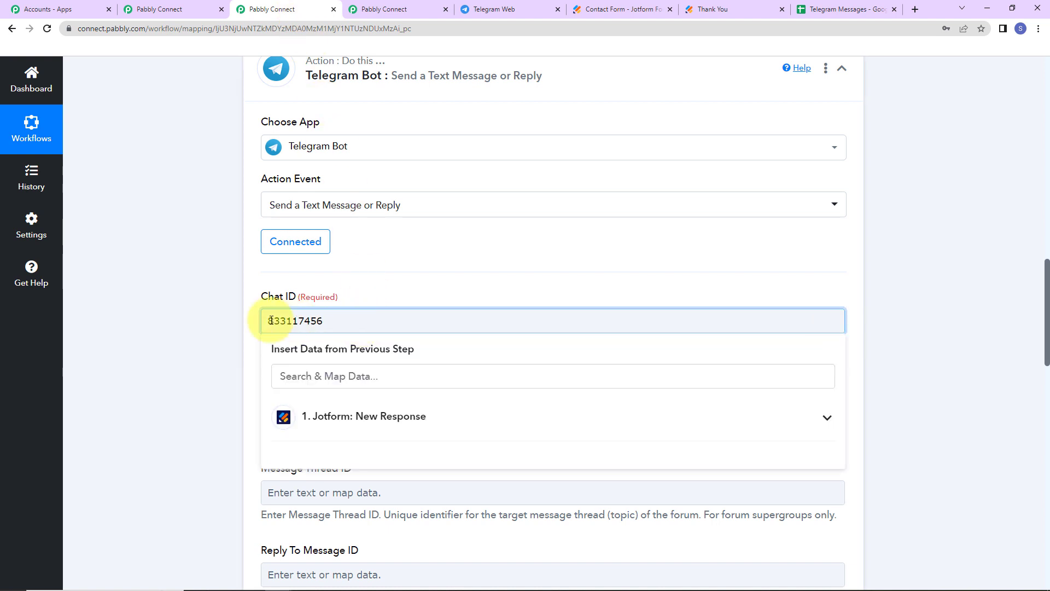
click(206, 342)
click(268, 322)
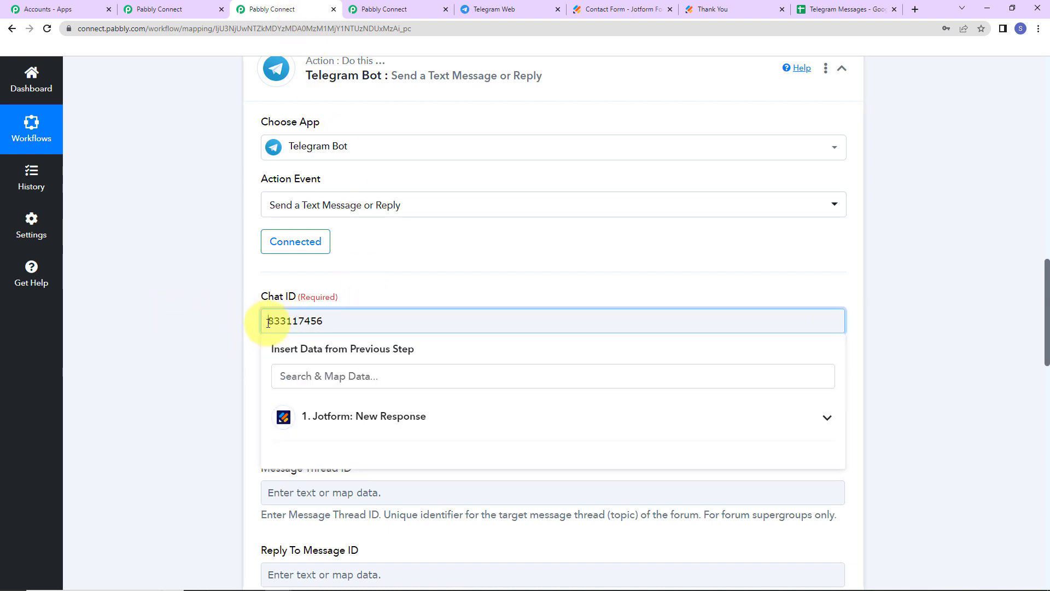
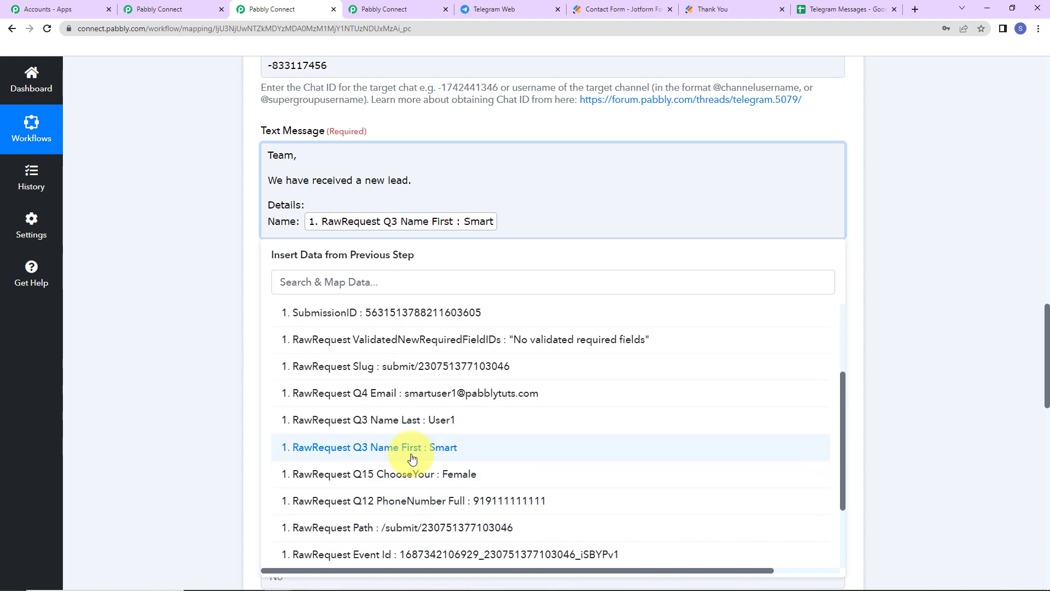
Map Jotform's last name onto the message's Name line and add a "Contact Number:" line mapped to the full phone number
click(416, 483)
key(Return)
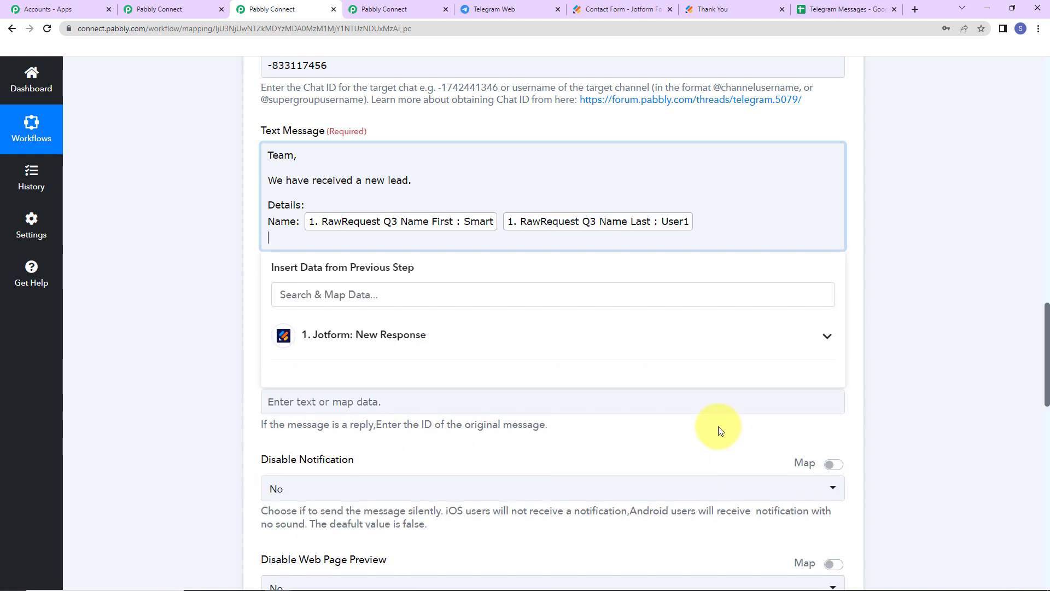
text(Contact Number:)
click(399, 334)
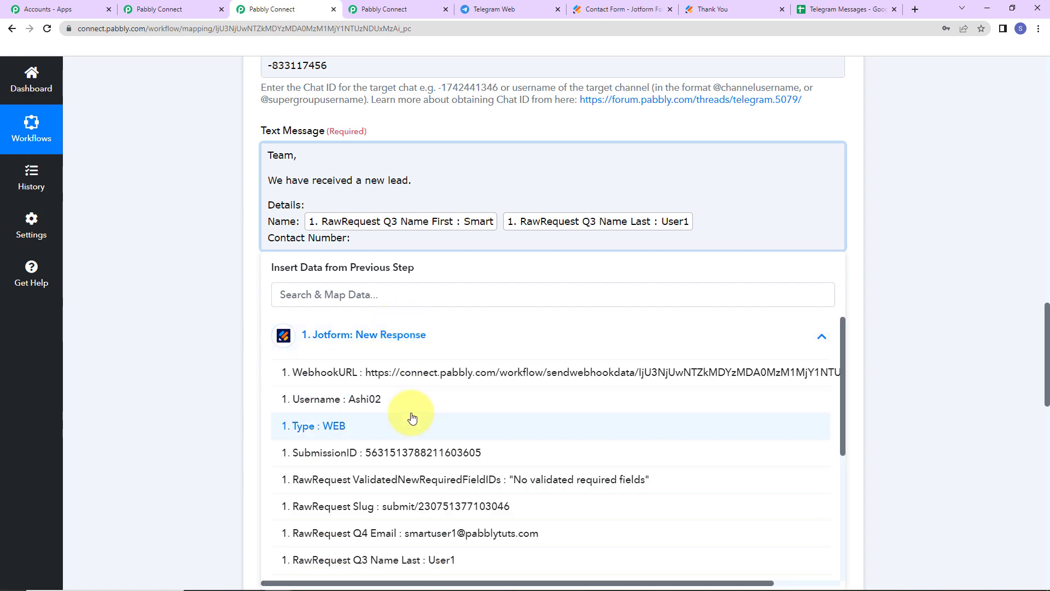
scroll(410, 481, down, 3)
click(410, 514)
key(Return)
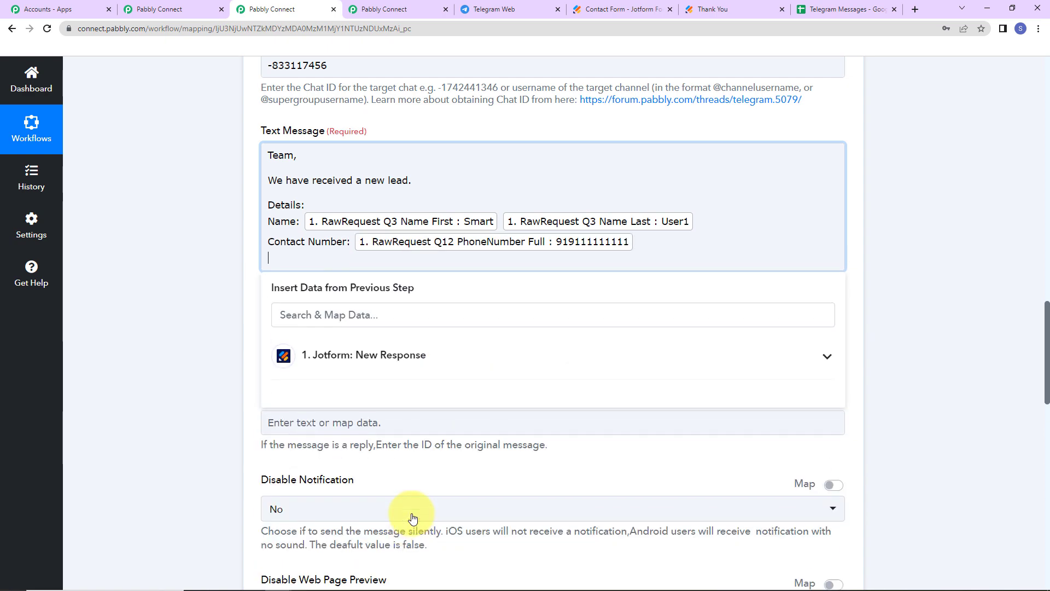
Add an "Email Address:" line mapped to Jotform's Q4 Email and close the Text Message with "Regards"
text(Email Add)
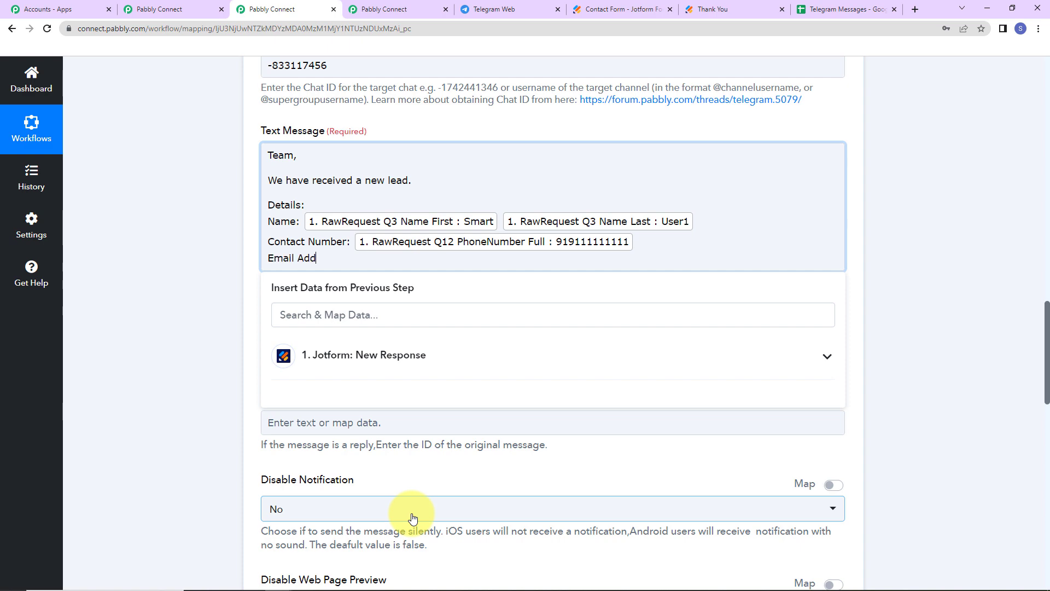
text(ress:)
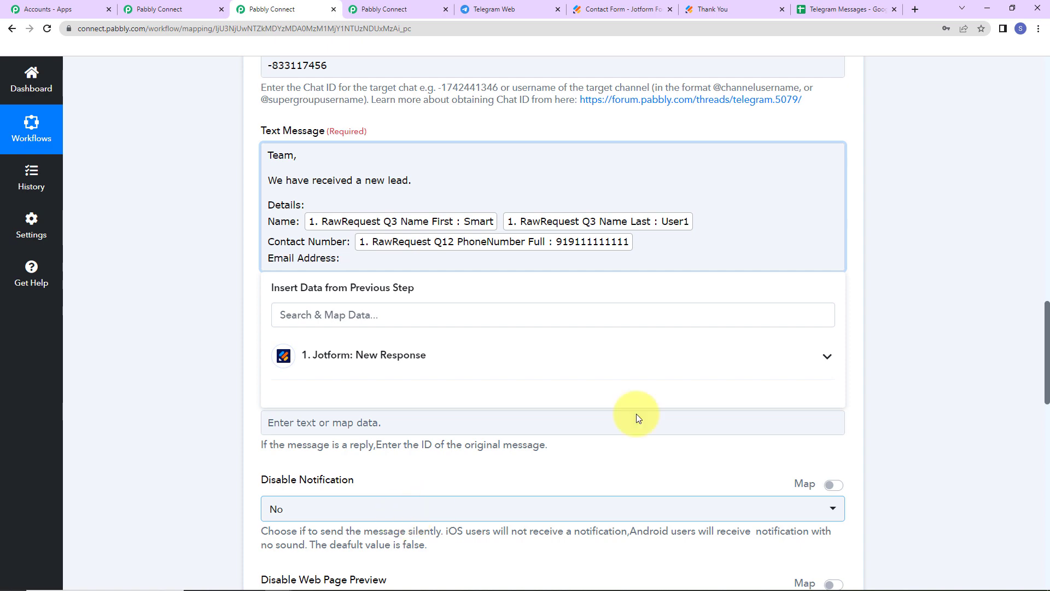
click(423, 364)
scroll(441, 447, down, 2)
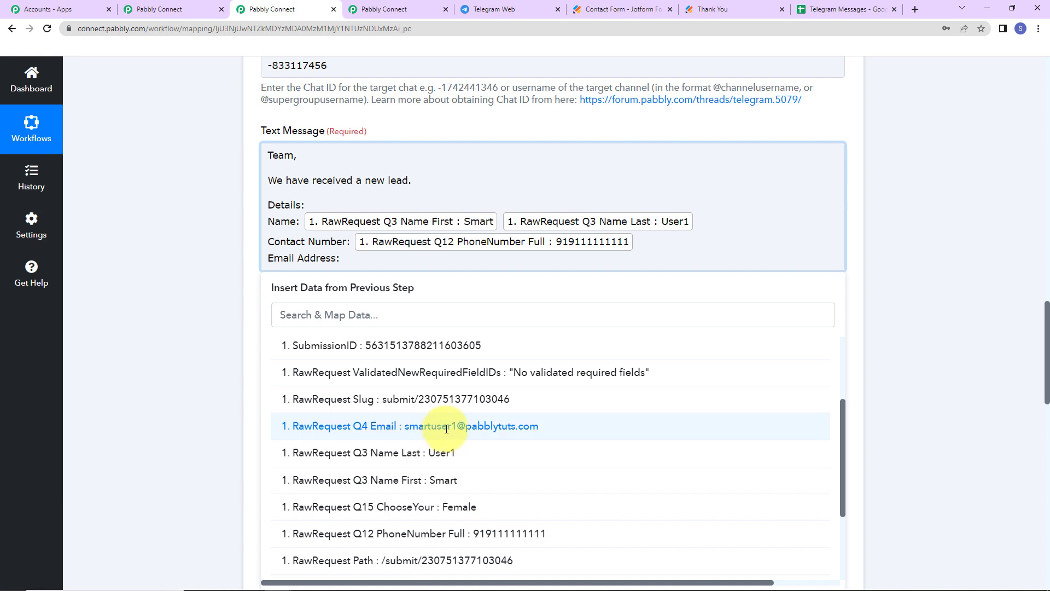
click(492, 419)
text(Regards)
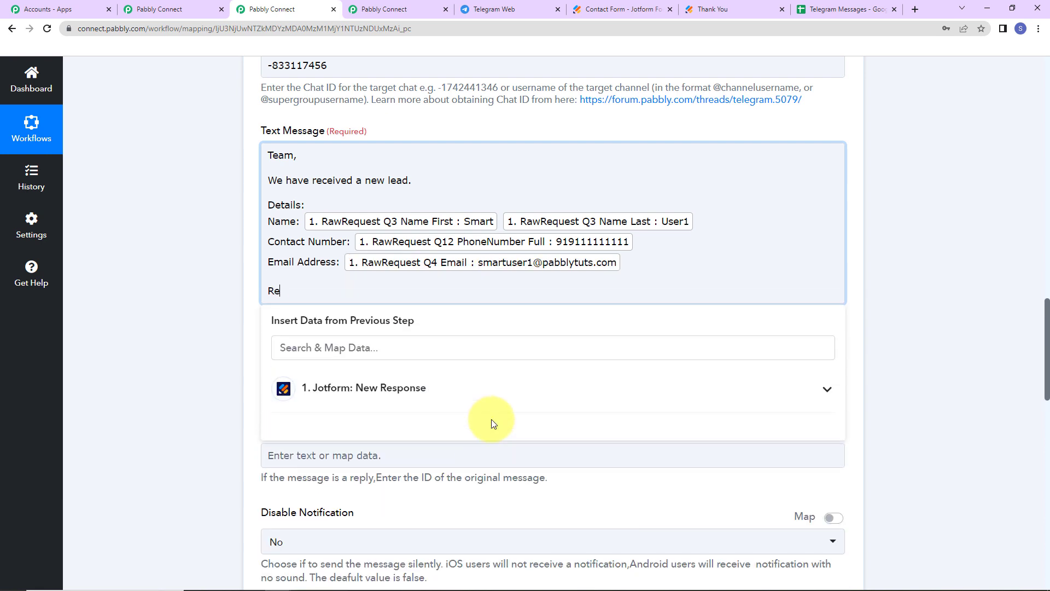
click(188, 208)
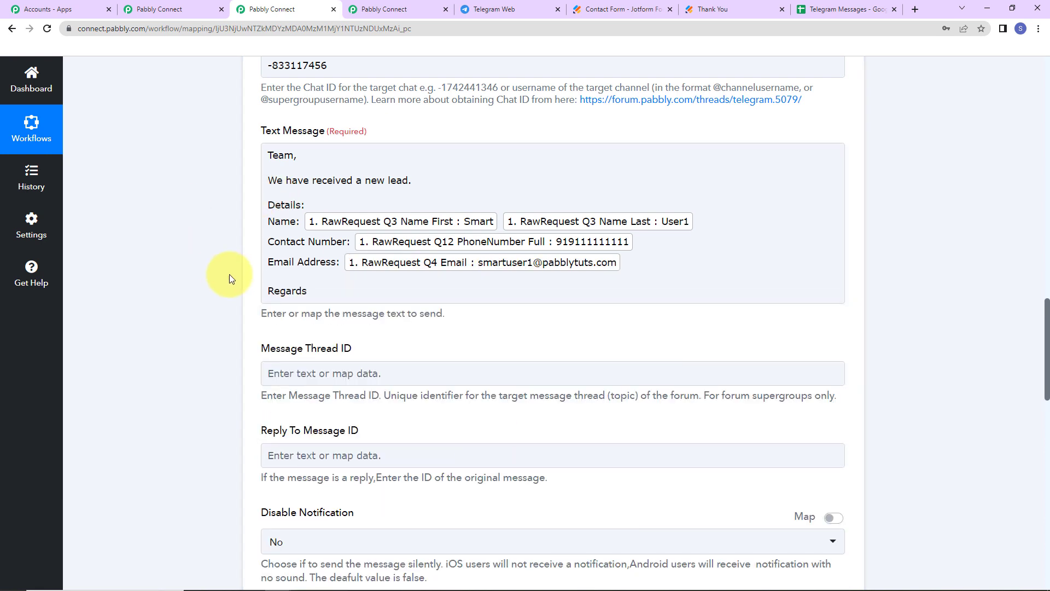
Review the Telegram action's optional message settings and set Protect Content to Yes
scroll(231, 276, down, 2)
scroll(246, 318, up, 2)
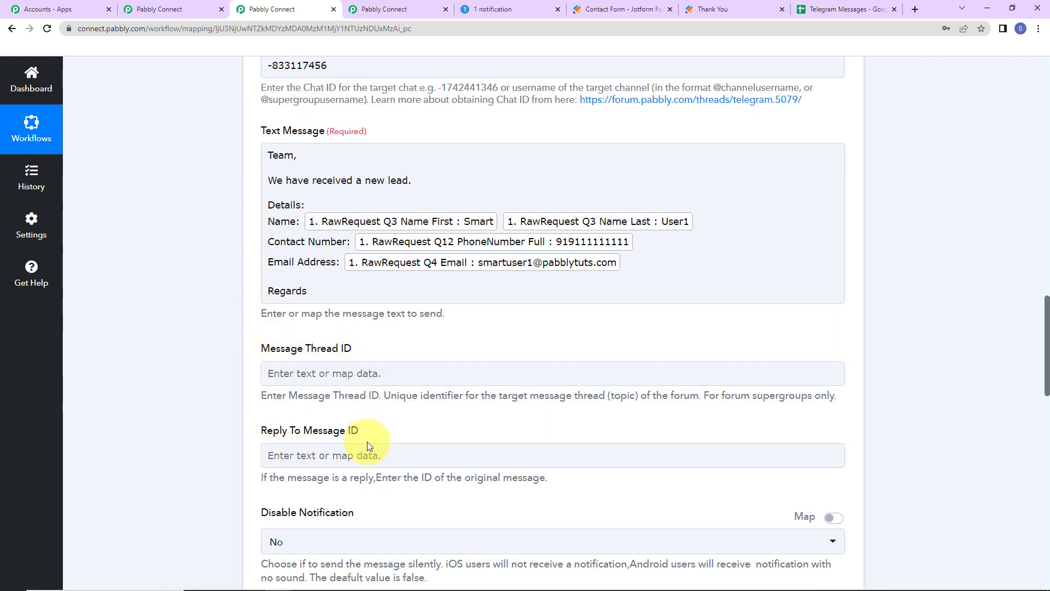
scroll(366, 444, down, 5)
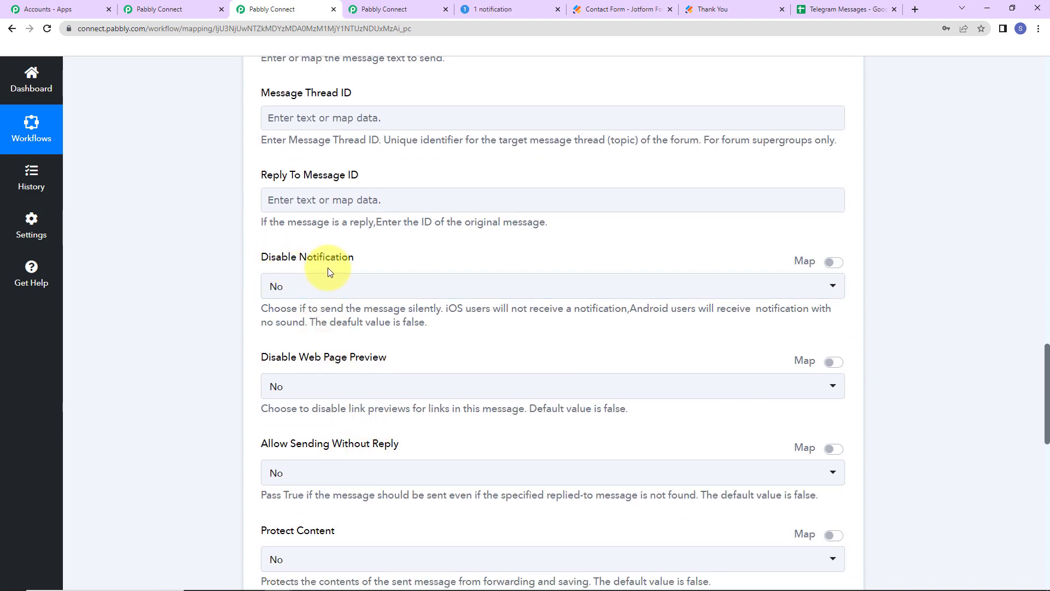
scroll(318, 356, down, 2)
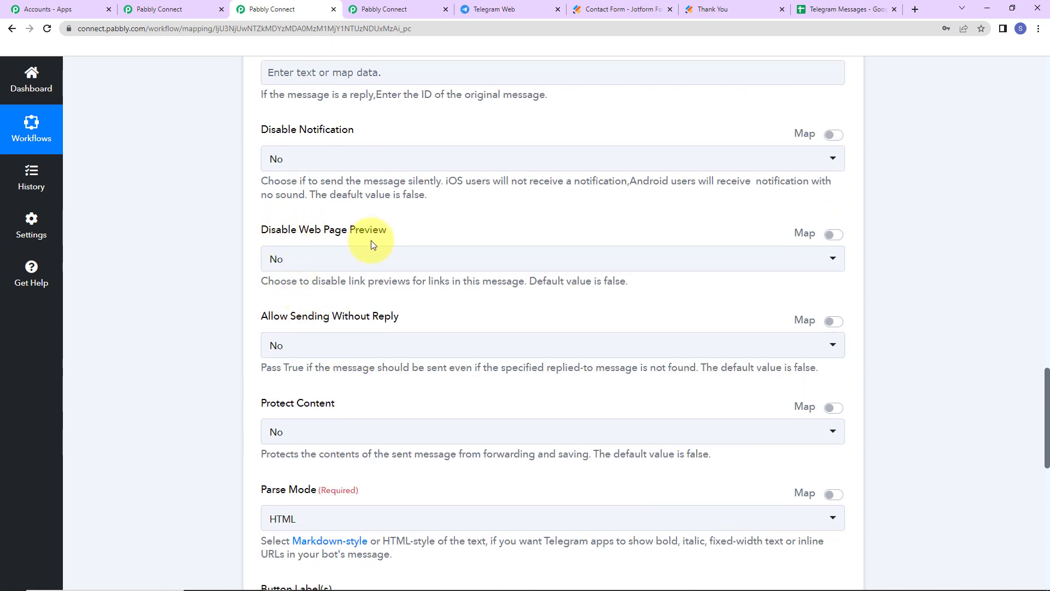
scroll(328, 246, down, 2)
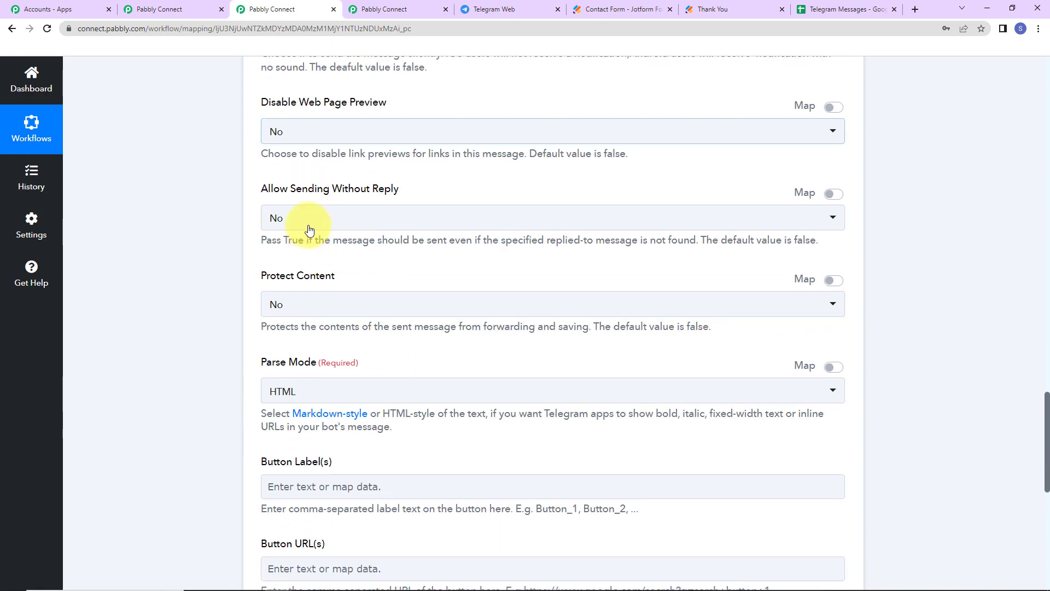
click(389, 215)
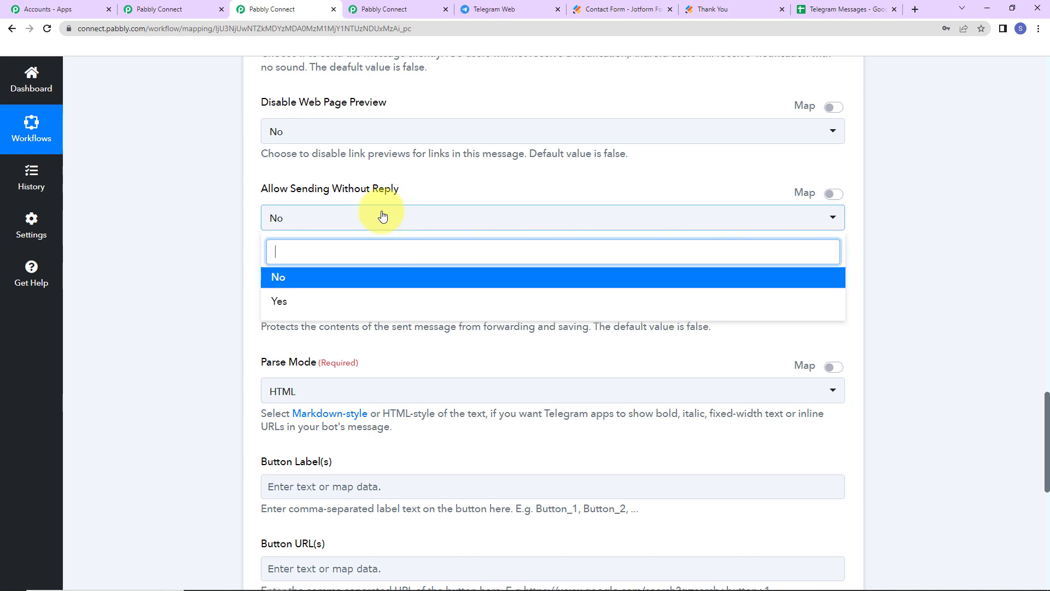
click(382, 218)
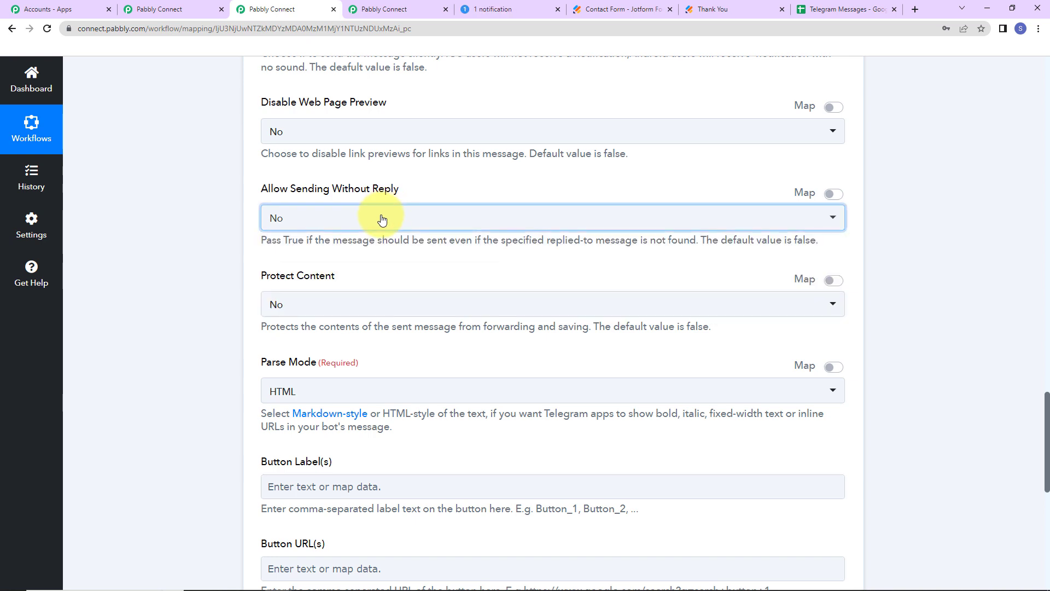
click(306, 304)
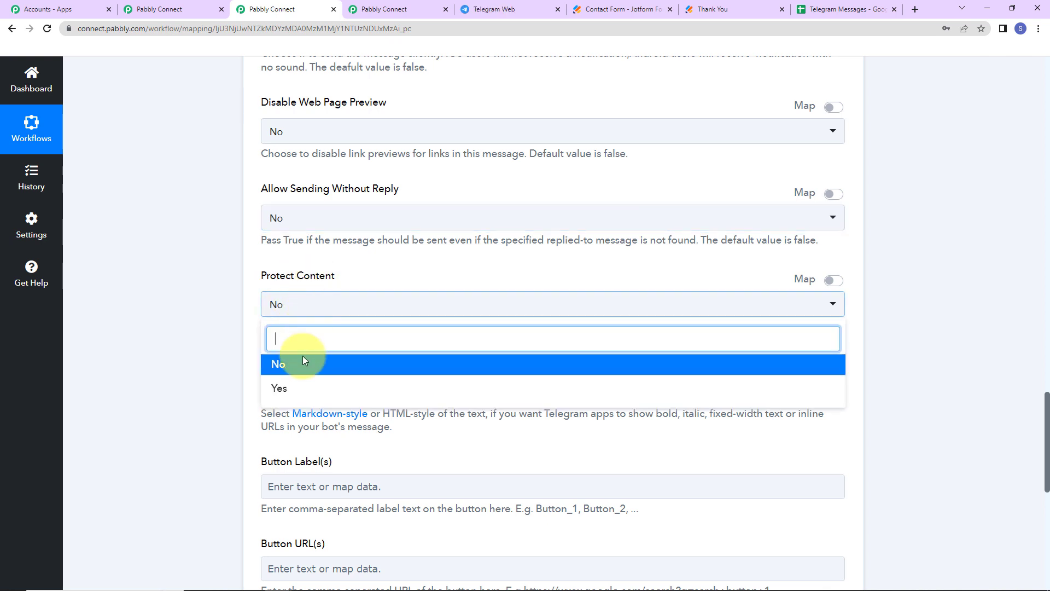
click(284, 388)
Save the Telegram action, send a test request and review the response received
scroll(272, 295, down, 2)
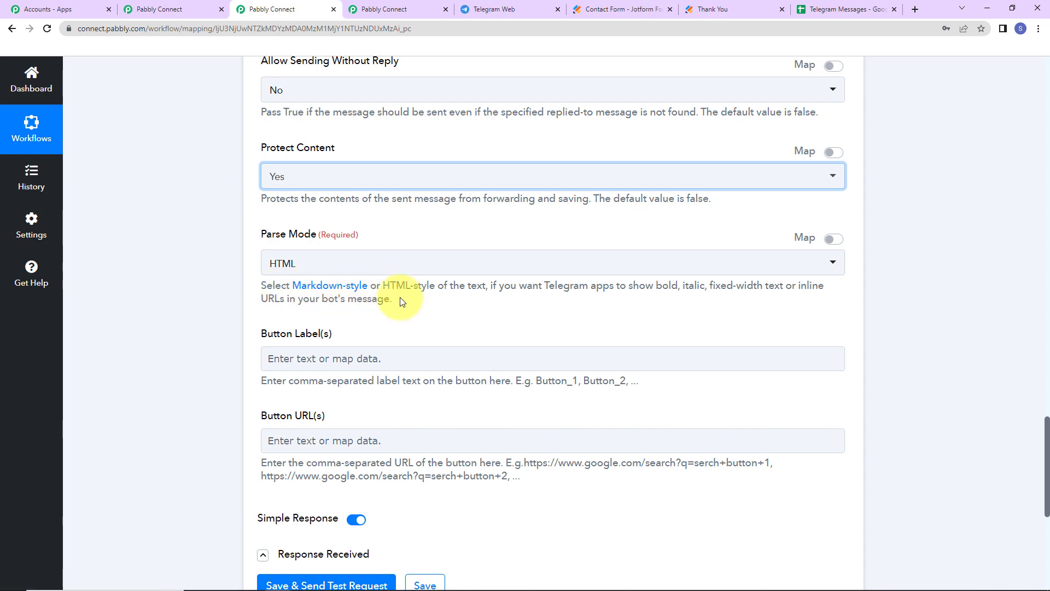
scroll(383, 284, down, 2)
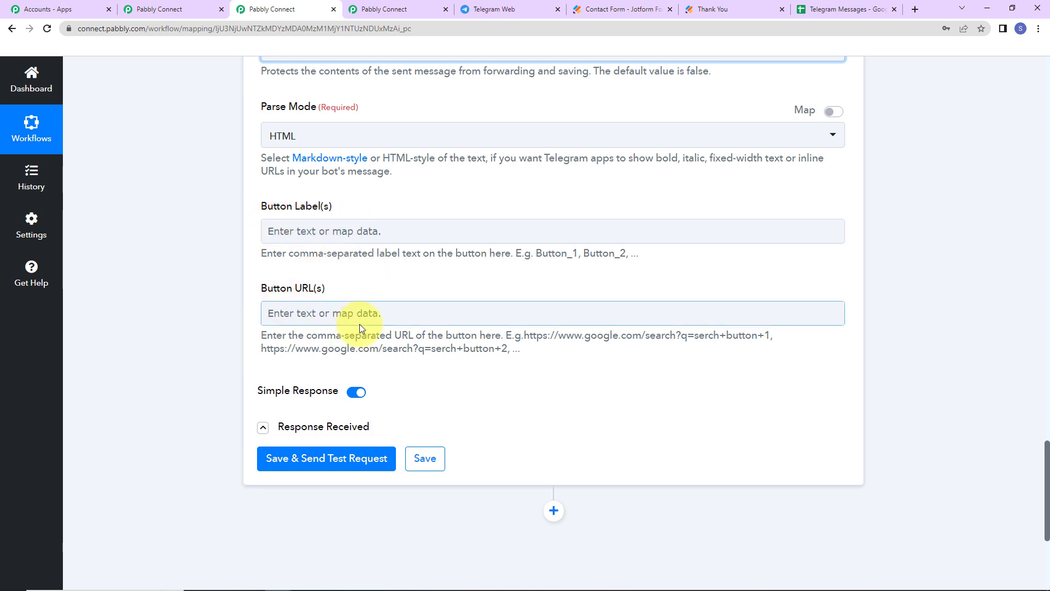
click(322, 460)
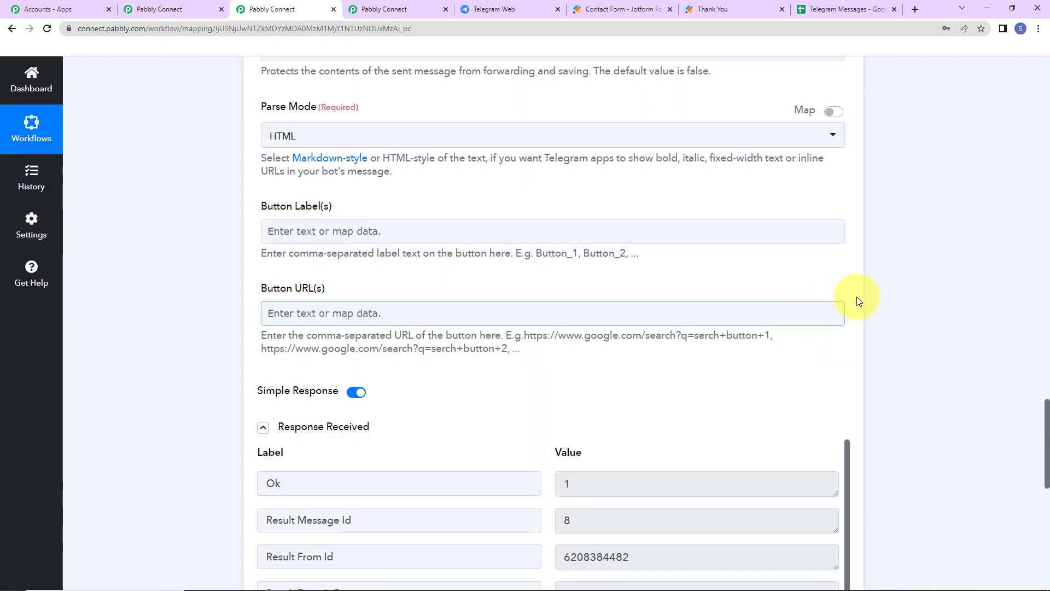
scroll(916, 285, down, 4)
scroll(918, 290, down, 1)
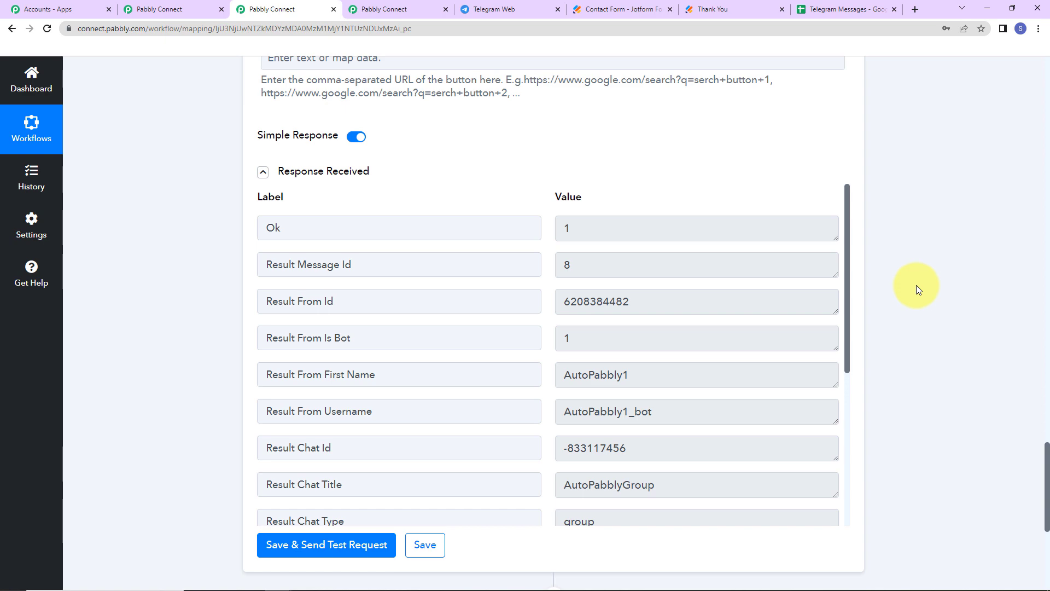
Check the bot's lead message in AutoPabblyGroup on Telegram Web, then view the Trigger and Action workflows in Pabbly Connect
click(528, 7)
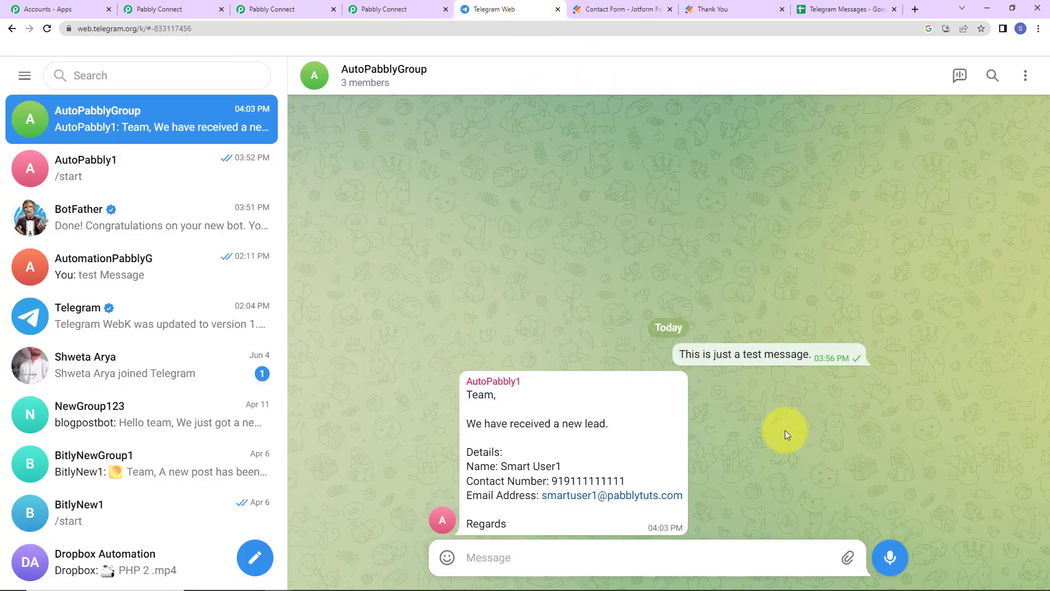
double_click(481, 429)
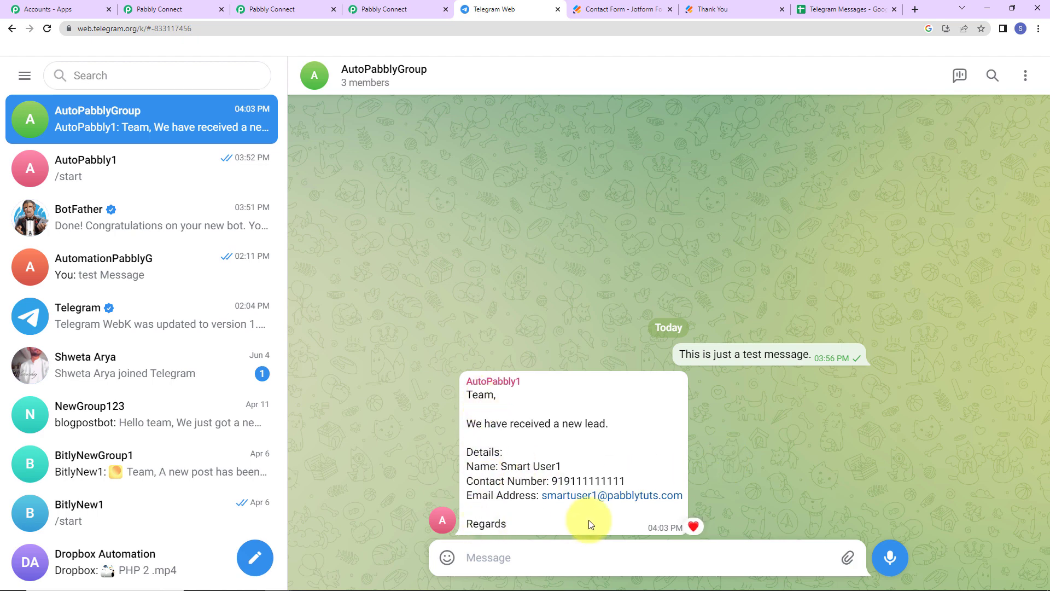
key(ctrl+shift+Tab)
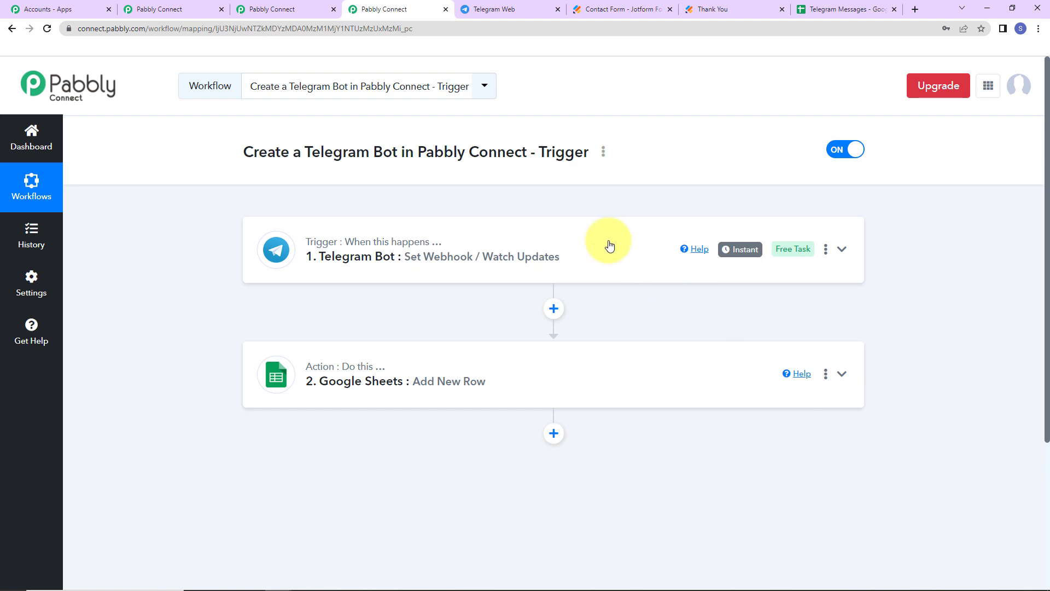
click(312, 14)
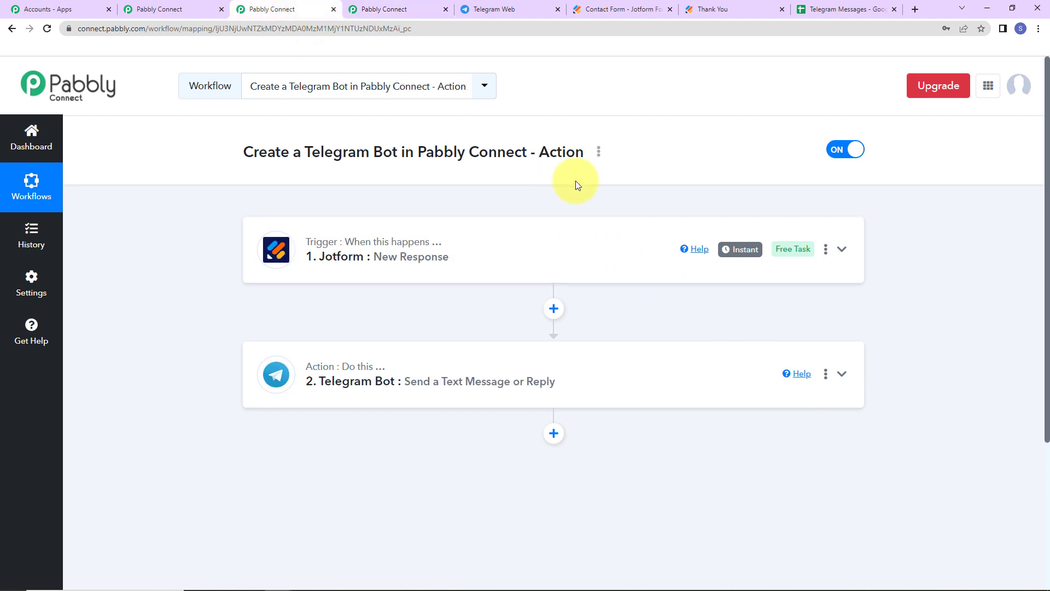